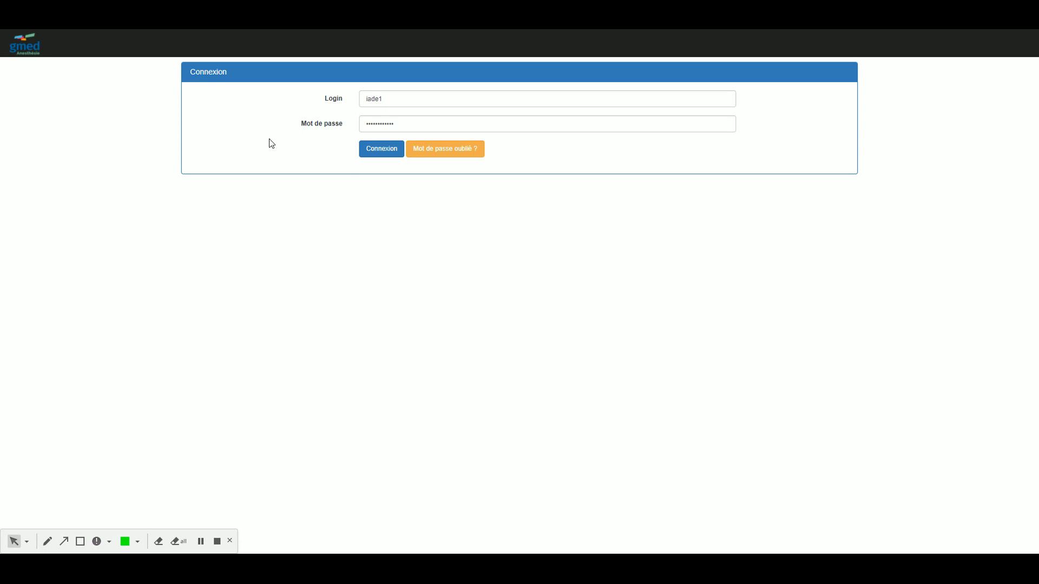
- Log in with the login and password already filled in
click(323, 100)
click(333, 129)
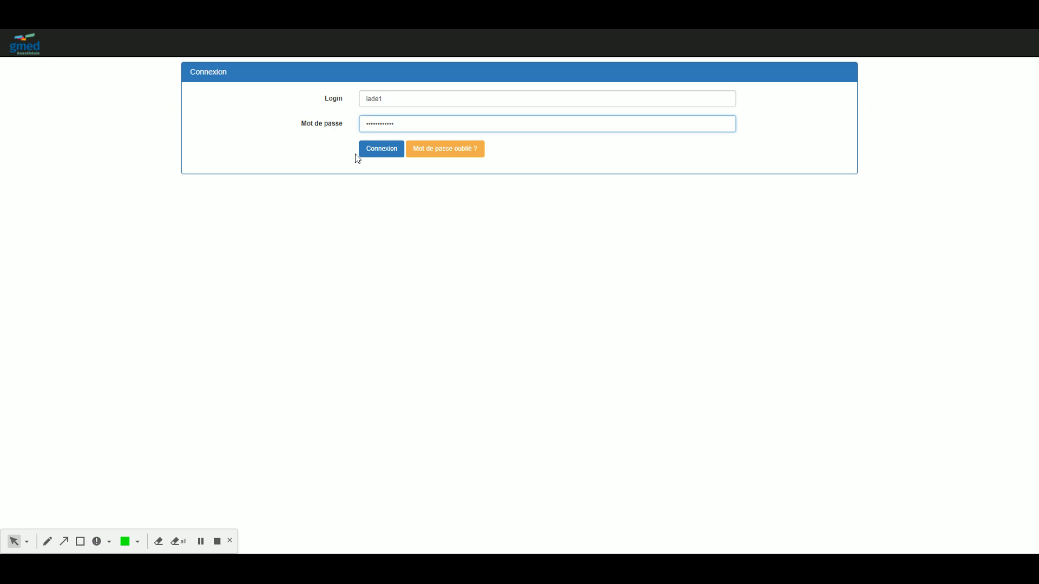
click(387, 154)
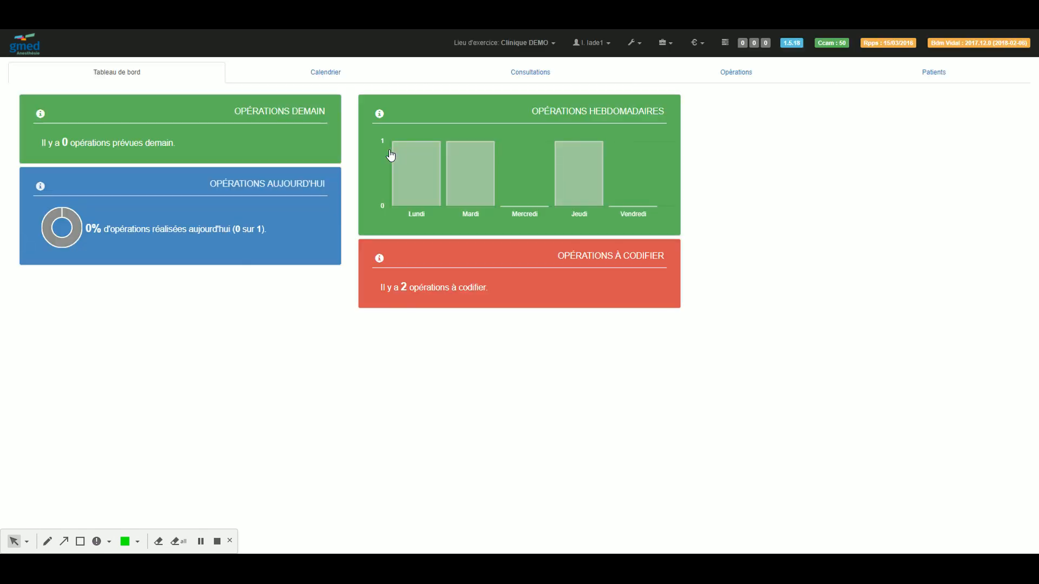
- Open the scheduled operations and choose the operating surgeon in the surgeon filter
mouse_move(401, 157)
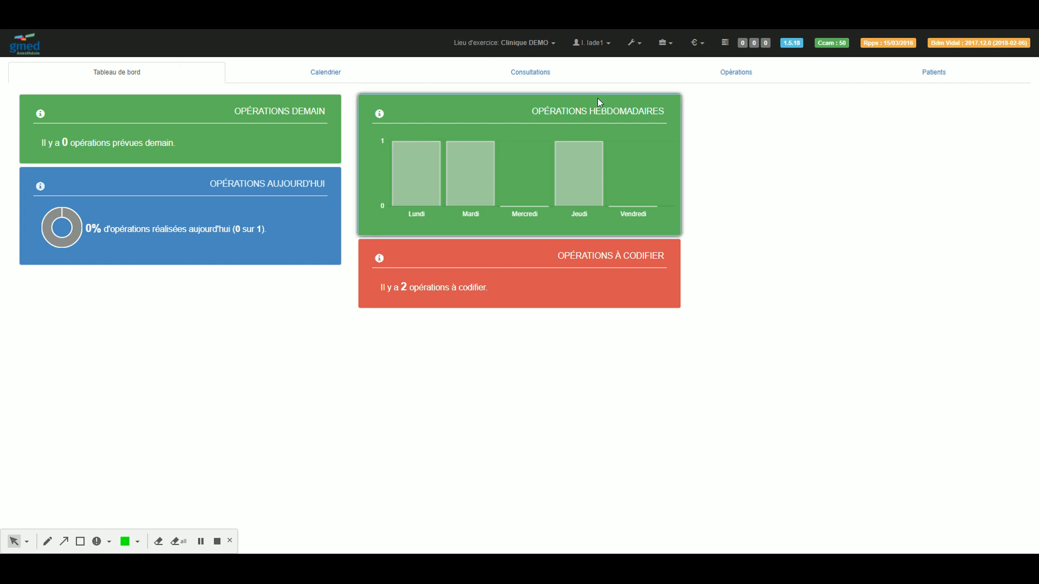
click(735, 78)
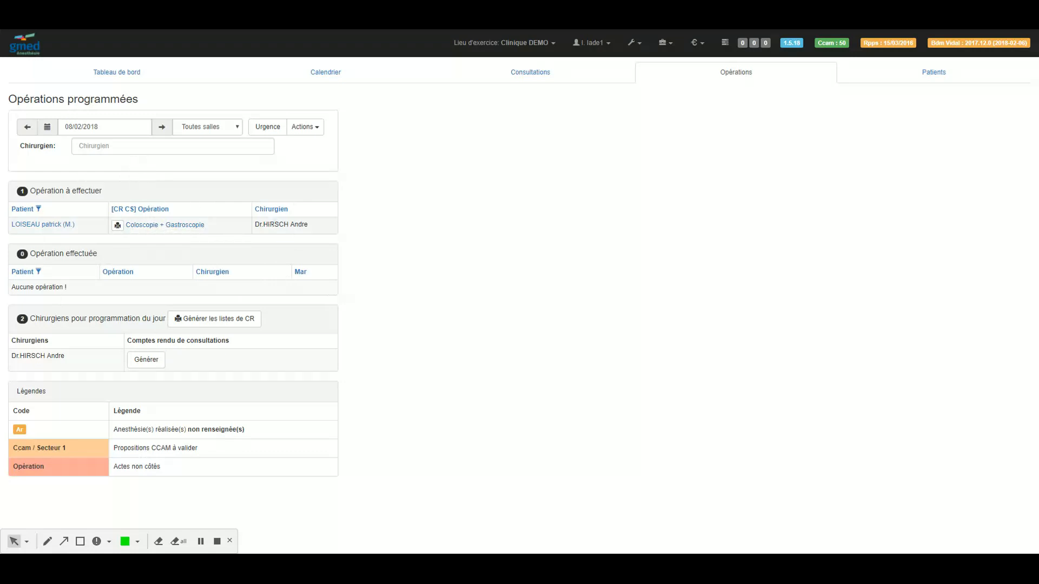
click(172, 146)
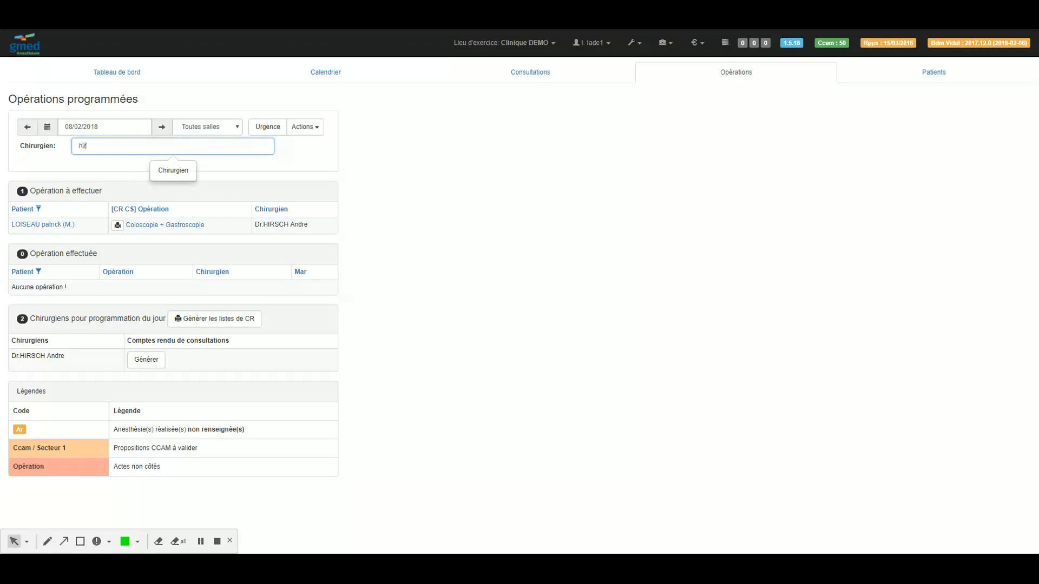
text(hi)
click(148, 195)
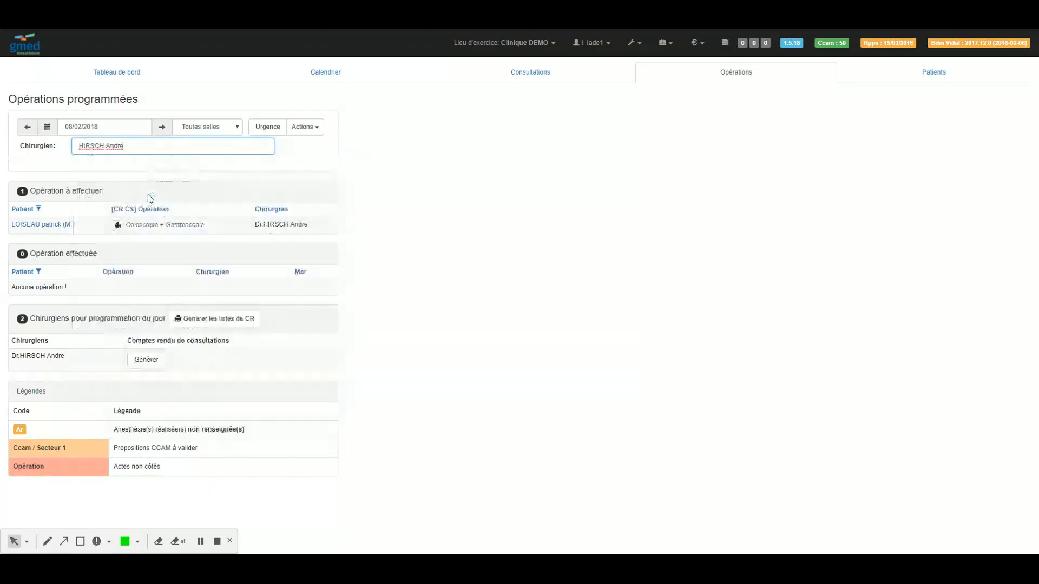
- Search the surgeon filter for "bit" and close the suggestions without choosing a doctor
triple_click(125, 146)
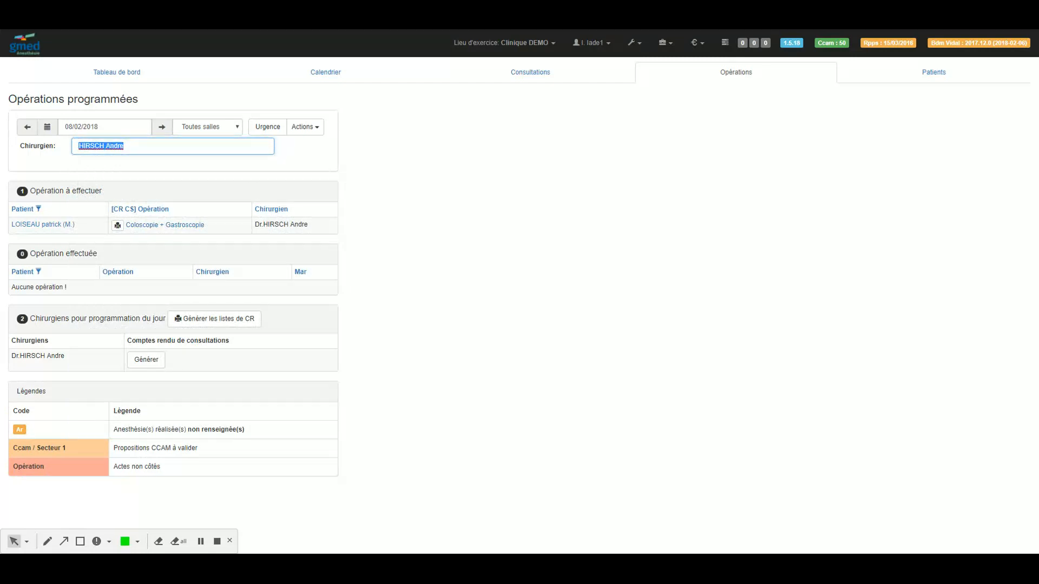
text(bit)
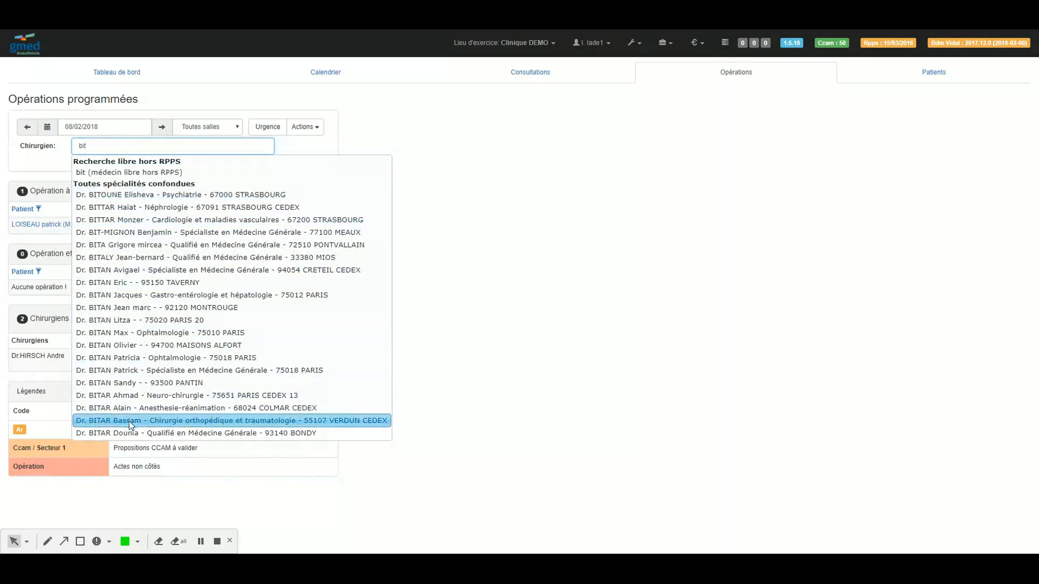
click(350, 145)
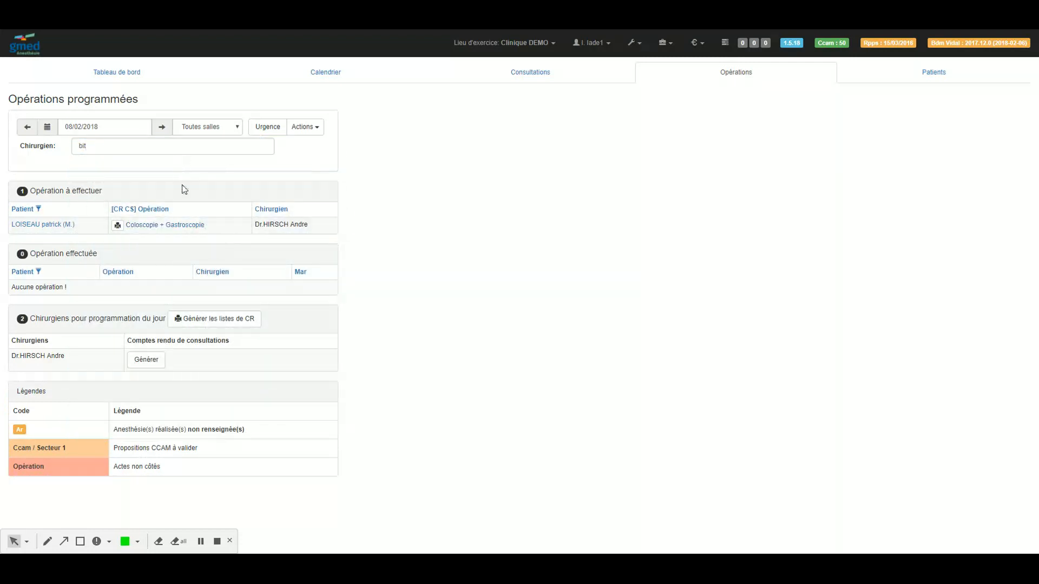
- Open the Coloscopie + Gastroscopie operation and look through its sections from Dossier médical to Conclusion
mouse_move(139, 227)
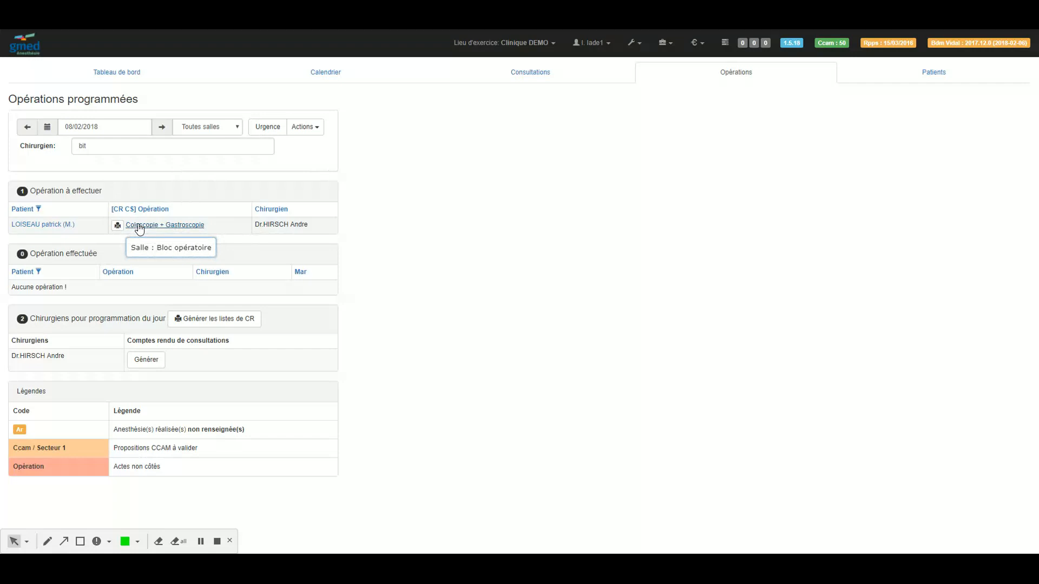
click(139, 227)
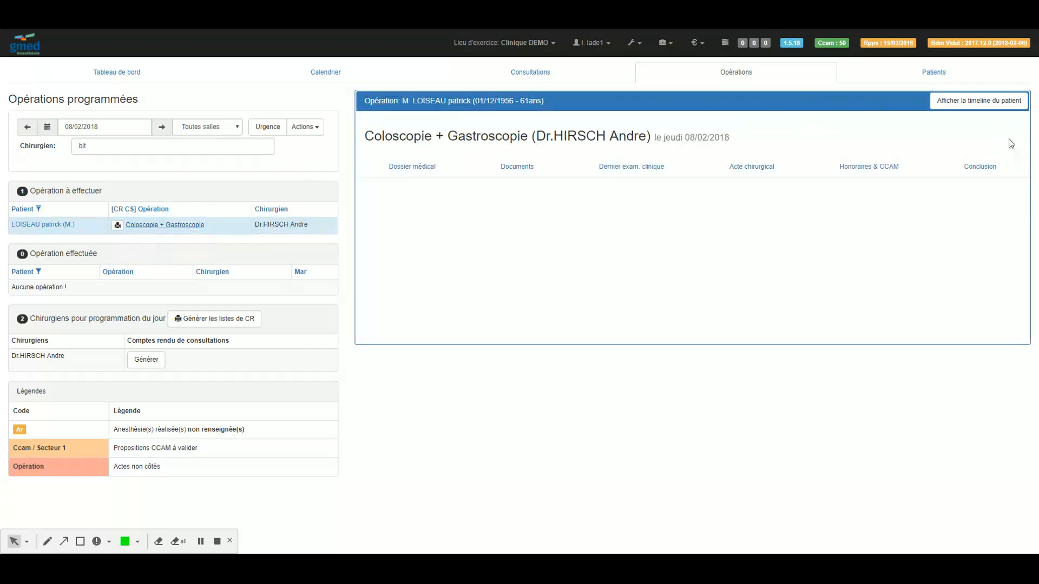
click(409, 168)
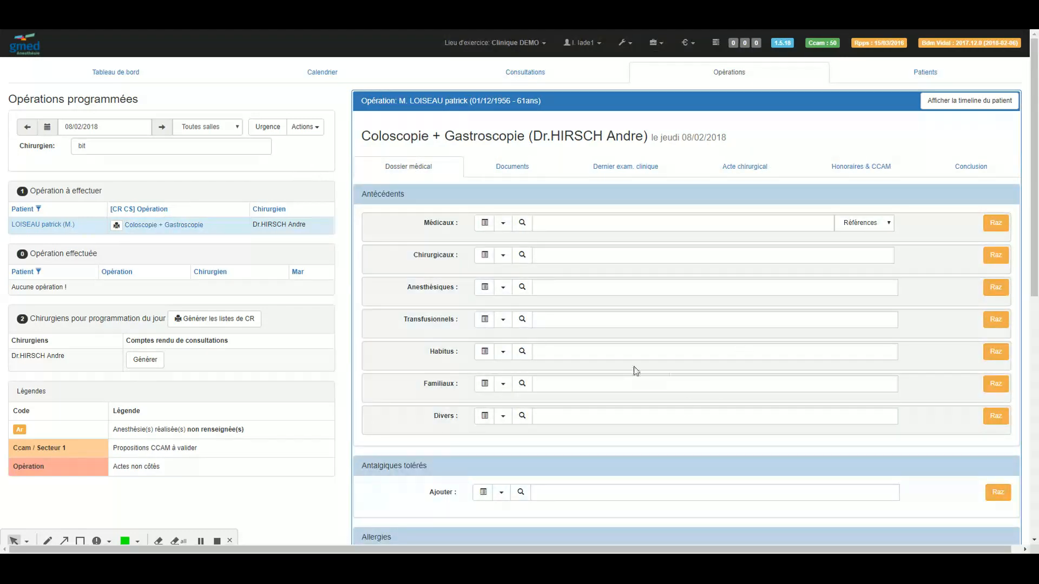
click(506, 167)
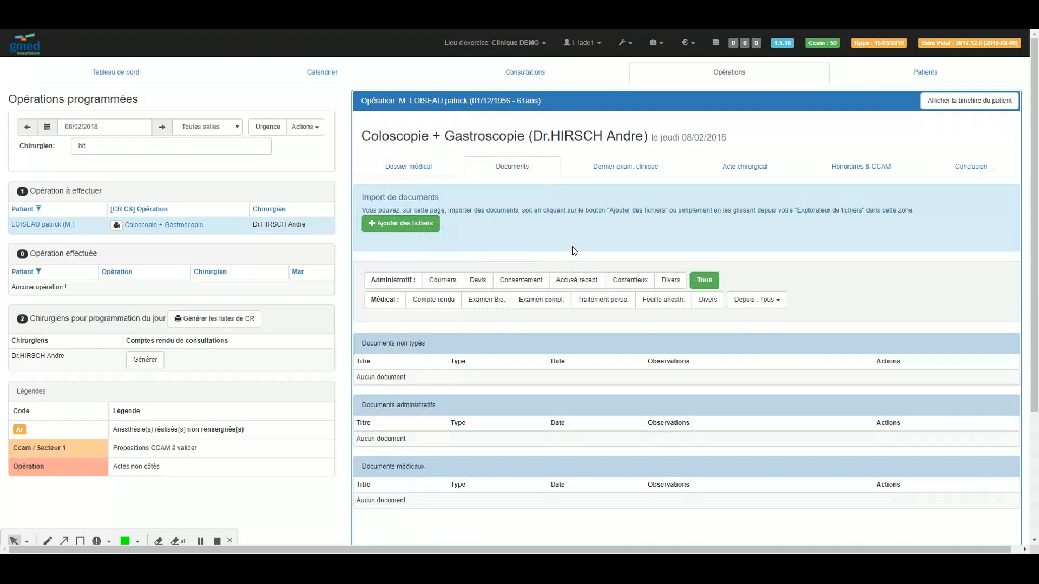
click(629, 163)
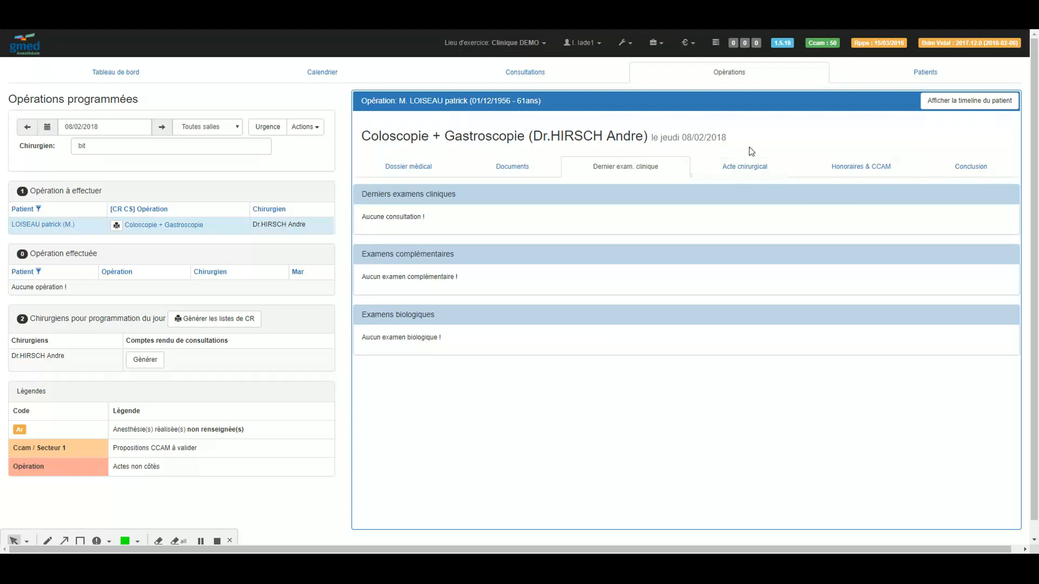
click(746, 167)
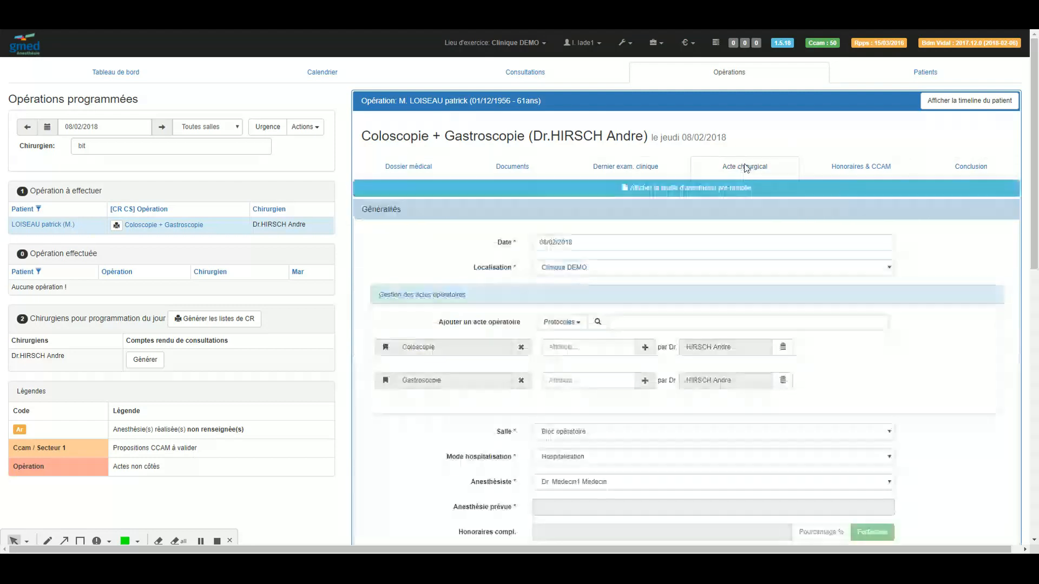
click(844, 168)
click(968, 167)
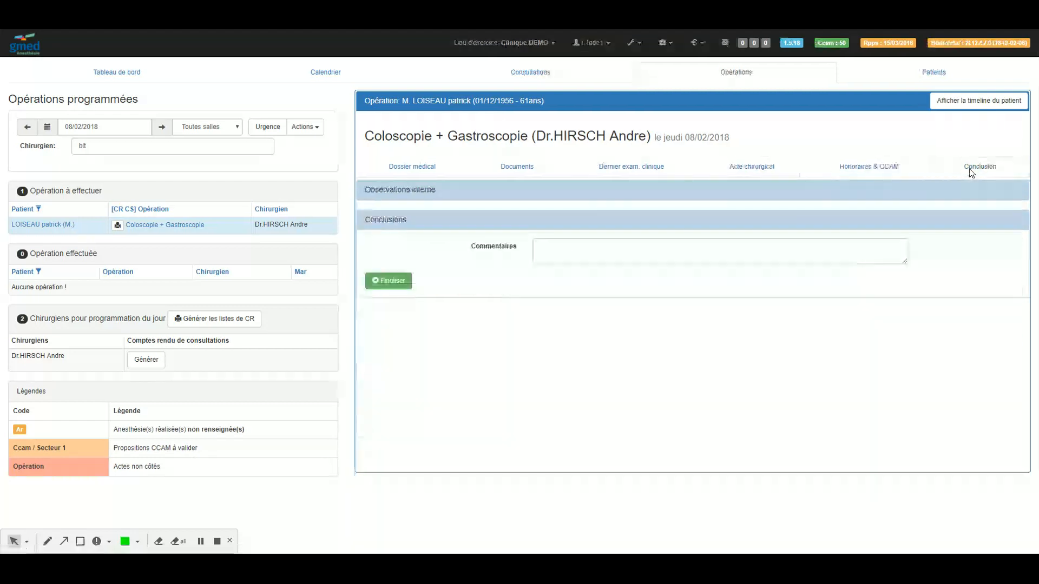
- Open the Acte chirurgical section and examine its general information and the list of peroperative protocols
click(742, 167)
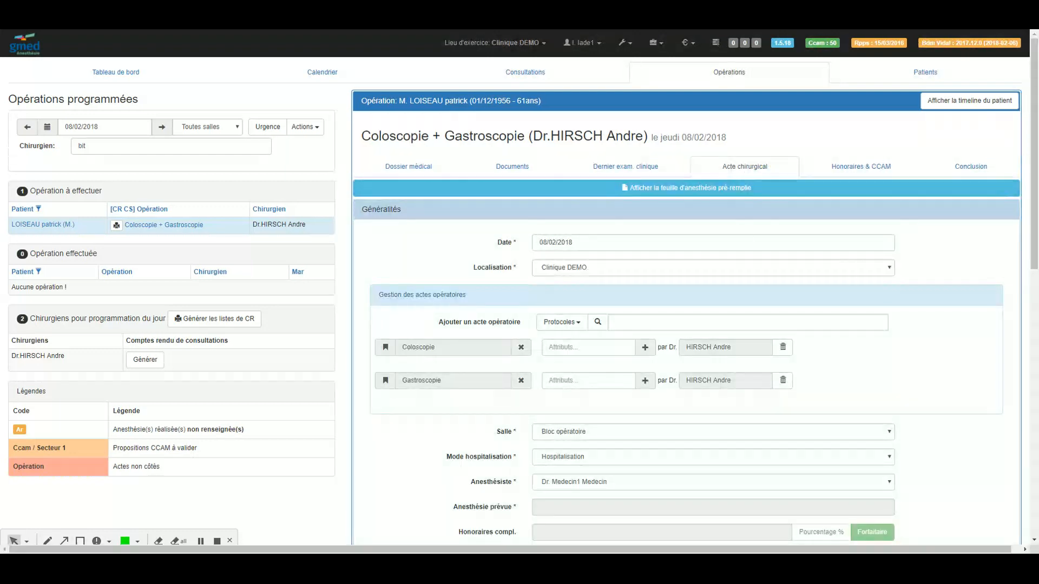
scroll(736, 244, down, 8)
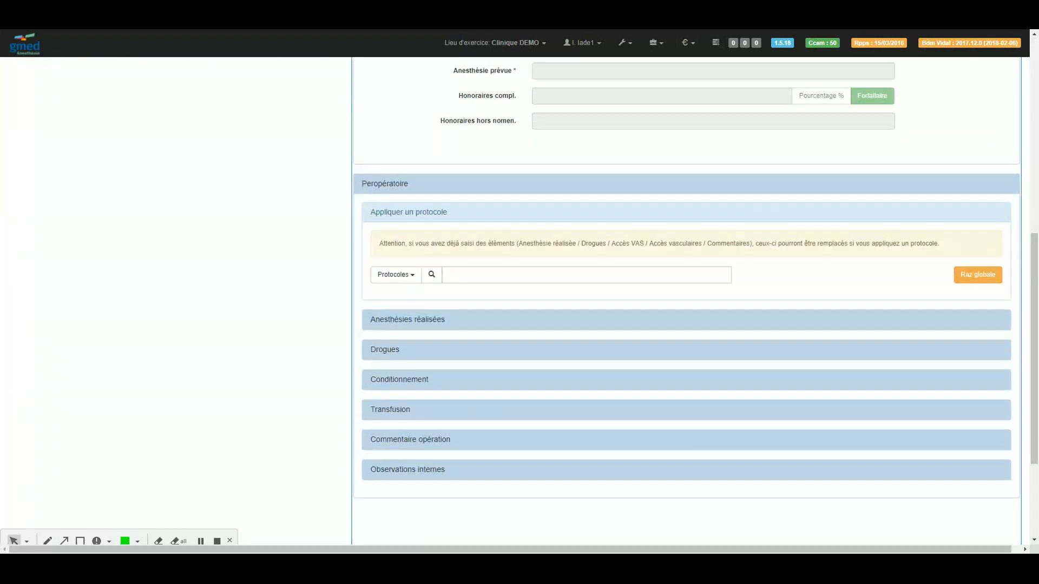
click(394, 277)
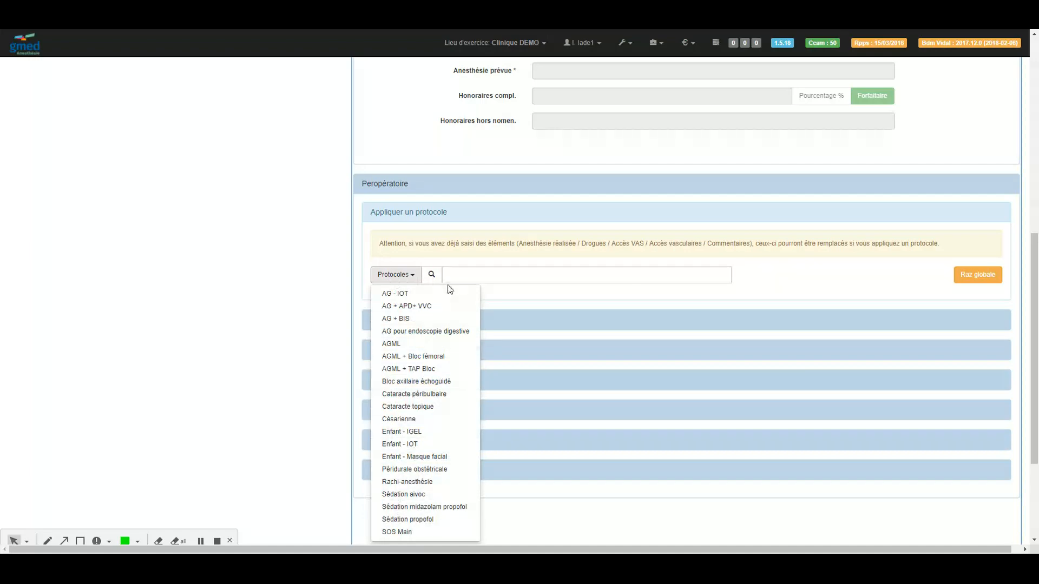
click(455, 191)
scroll(455, 191, up, 6)
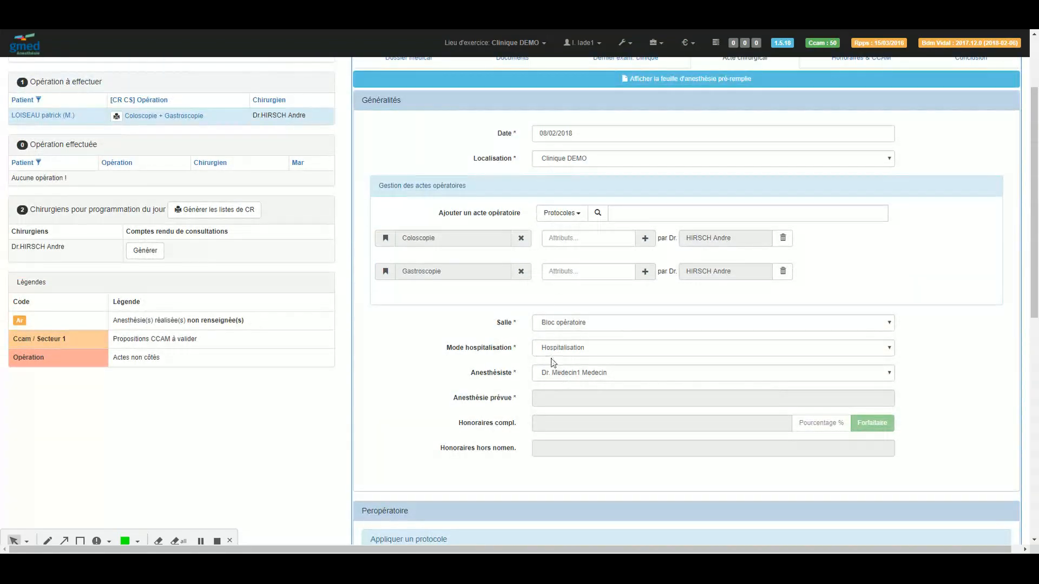
scroll(418, 318, down, 6)
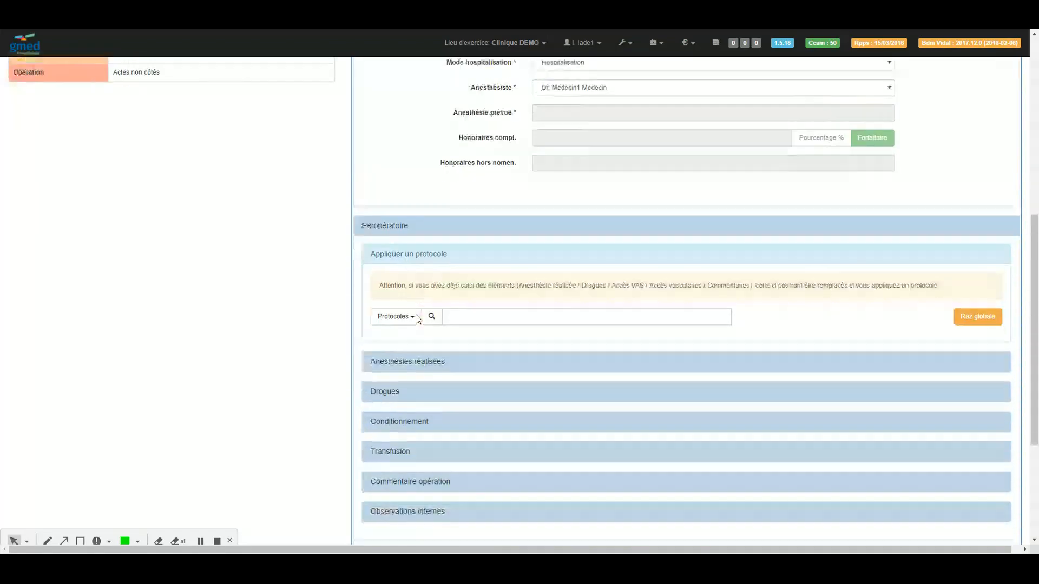
- Apply the "AG pour endoscopie digestive" protocol to the operation's Peropératoire section
scroll(418, 272, down, 1)
click(403, 220)
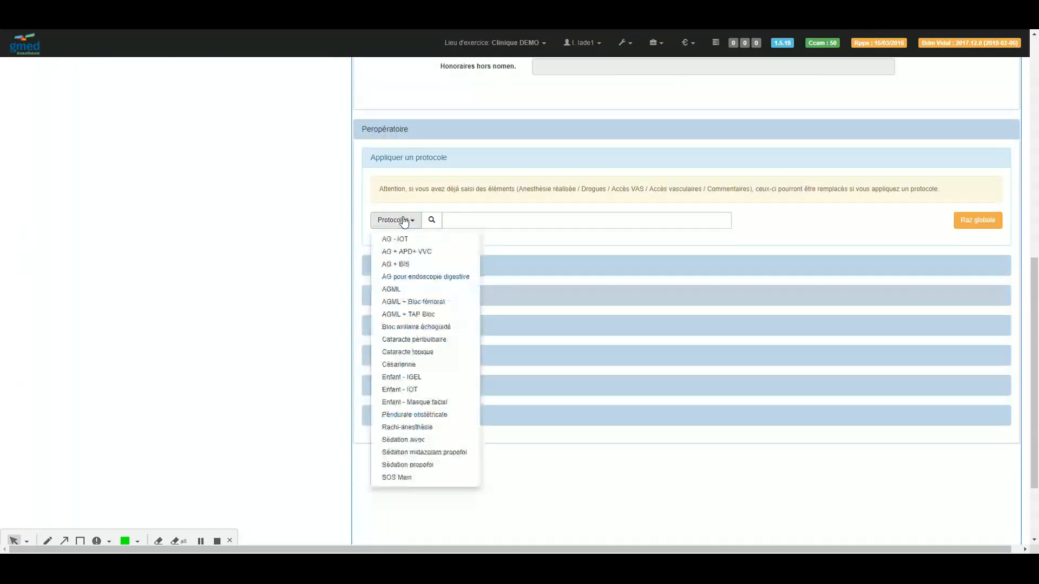
click(407, 277)
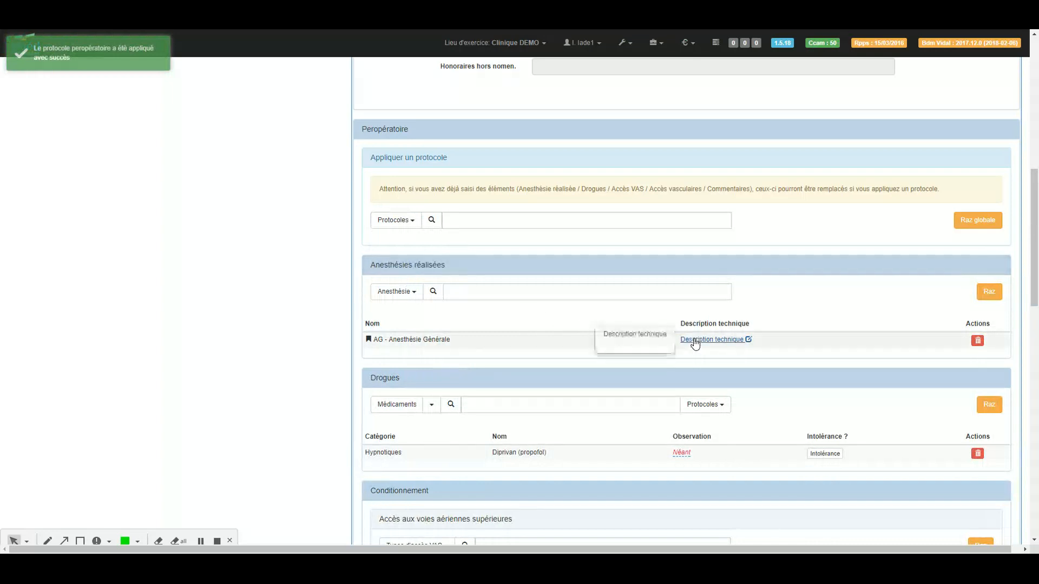
- Review the anaesthesia, drug and upper-airway access entries filled in by the applied protocol
scroll(671, 341, down, 3)
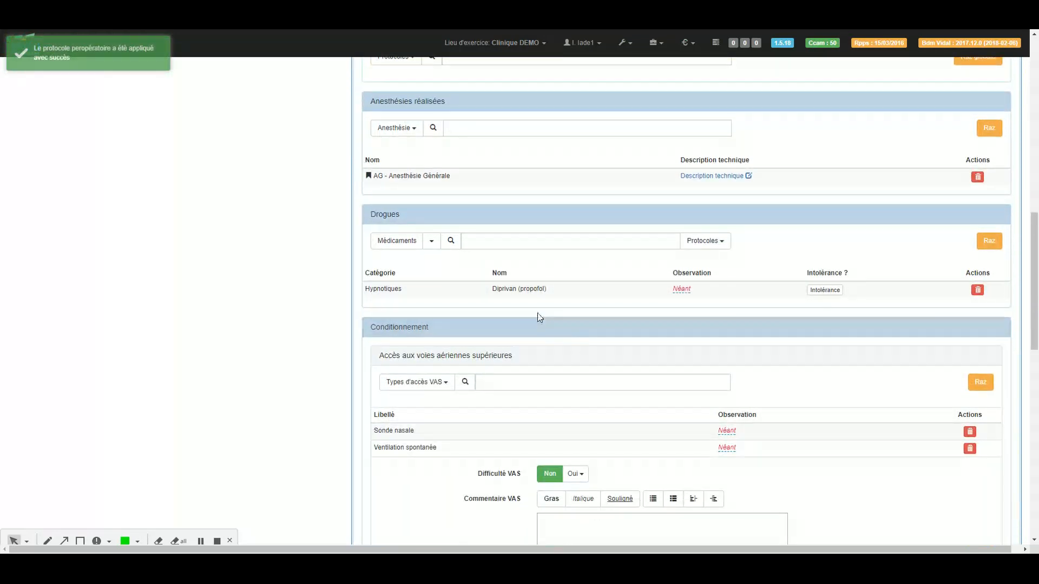
drag(490, 288, 552, 300)
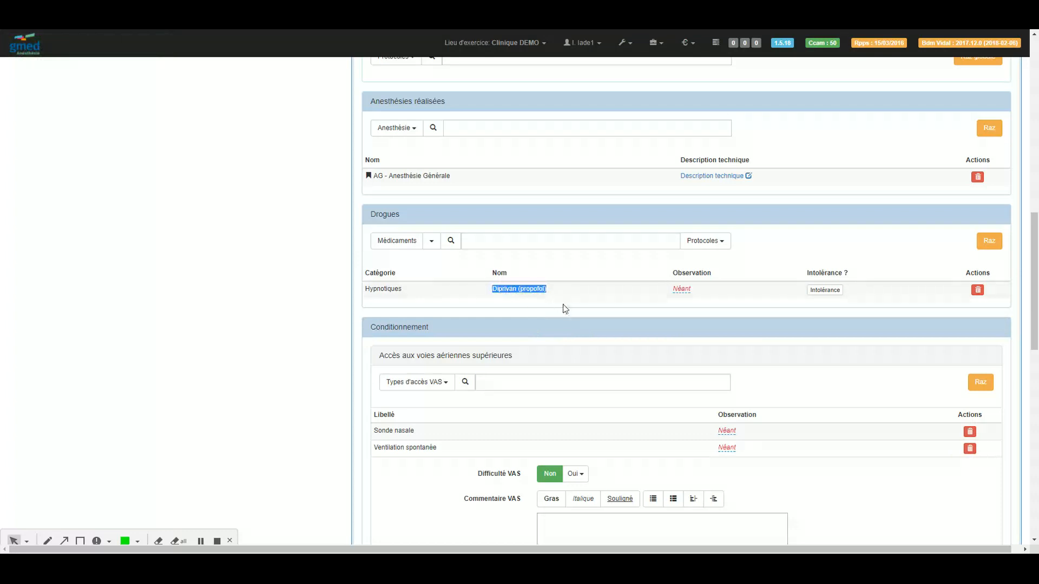
scroll(540, 314, down, 2)
drag(378, 321, 432, 339)
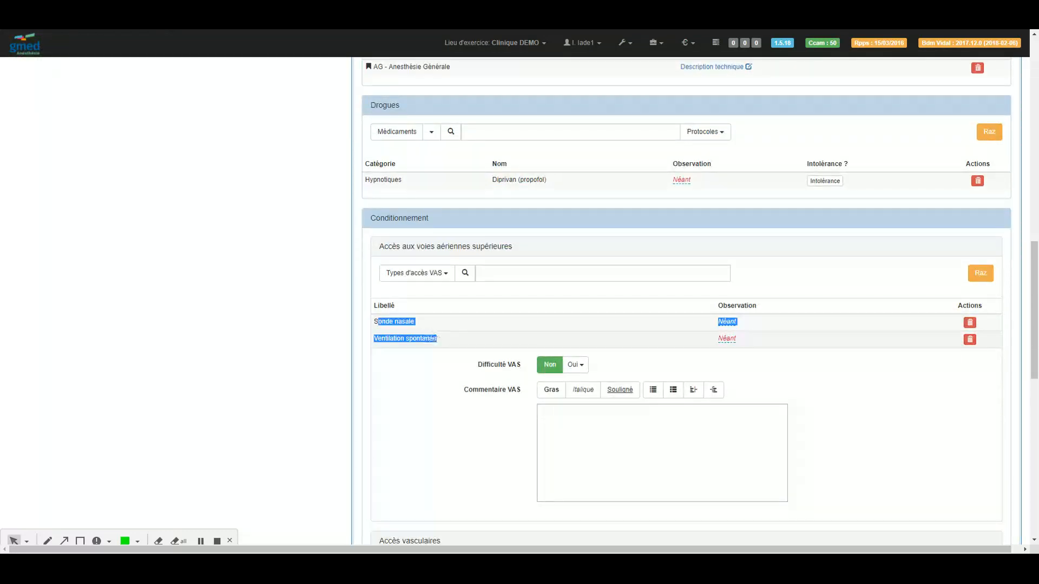
scroll(447, 340, up, 8)
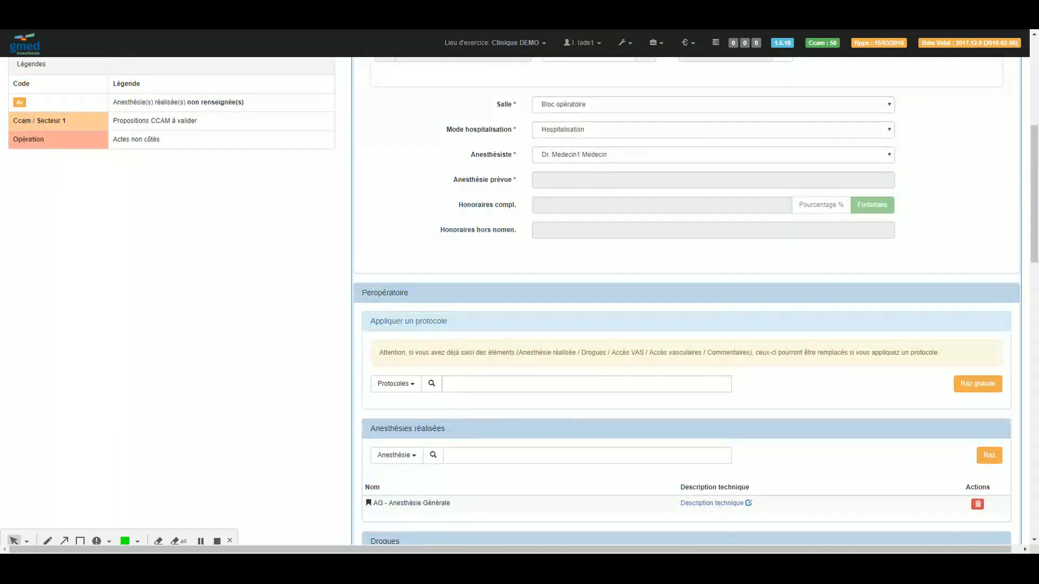
scroll(618, 382, down, 2)
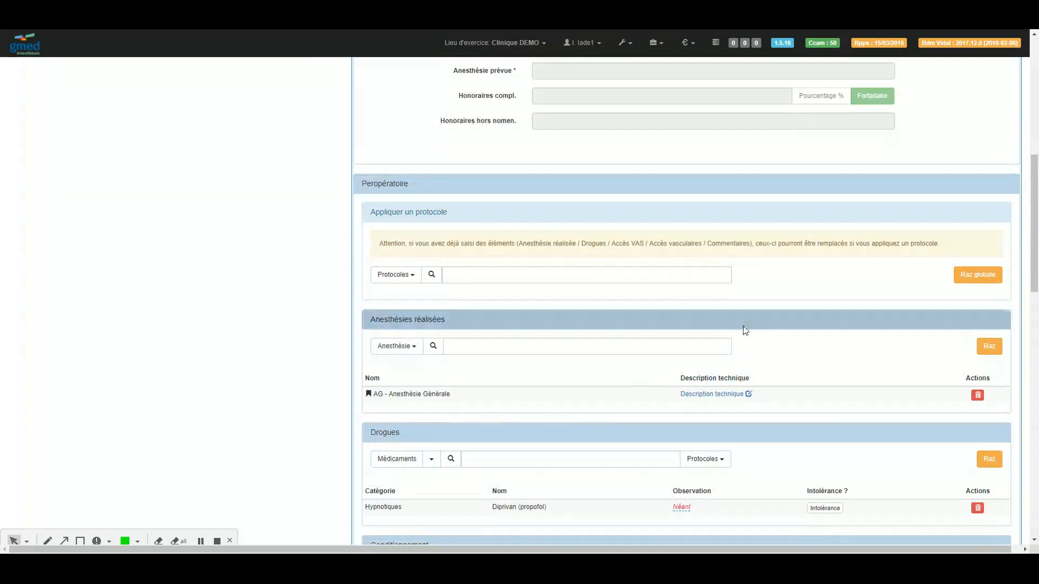
- Reset the whole Peropératoire section and apply the "AG - IOT" protocol instead, checking its drug list
click(967, 277)
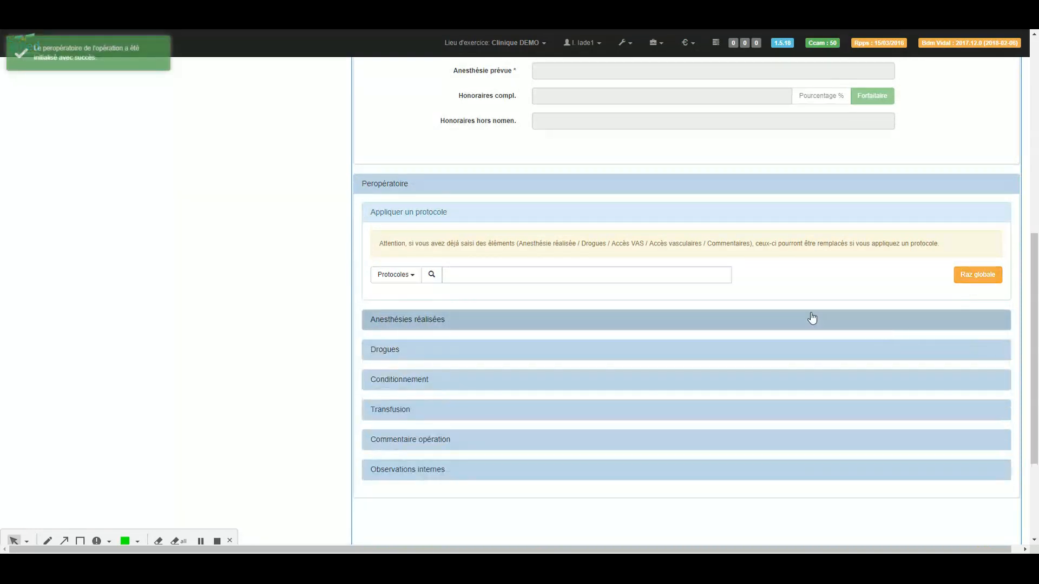
click(394, 277)
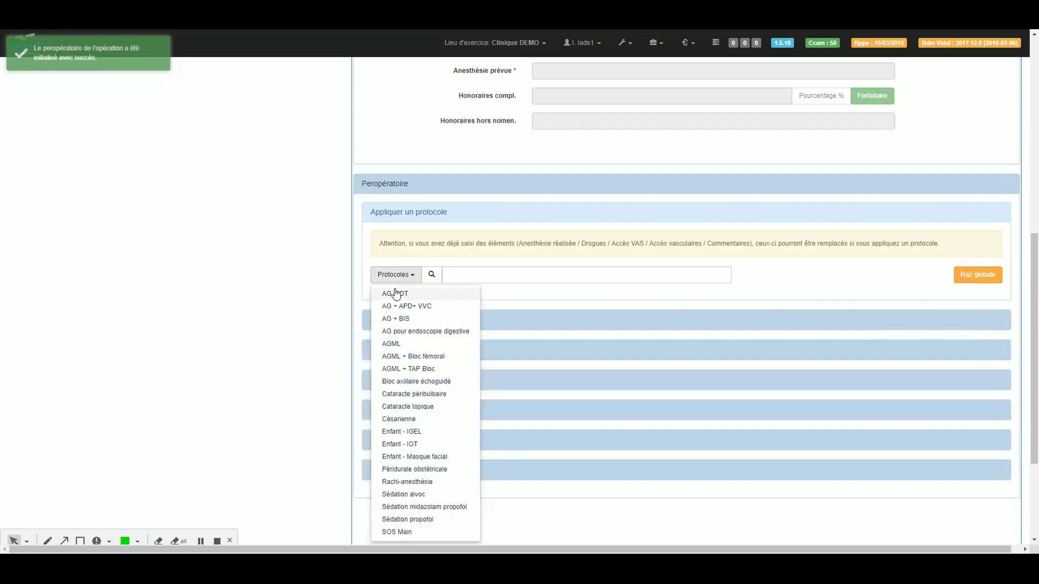
click(395, 293)
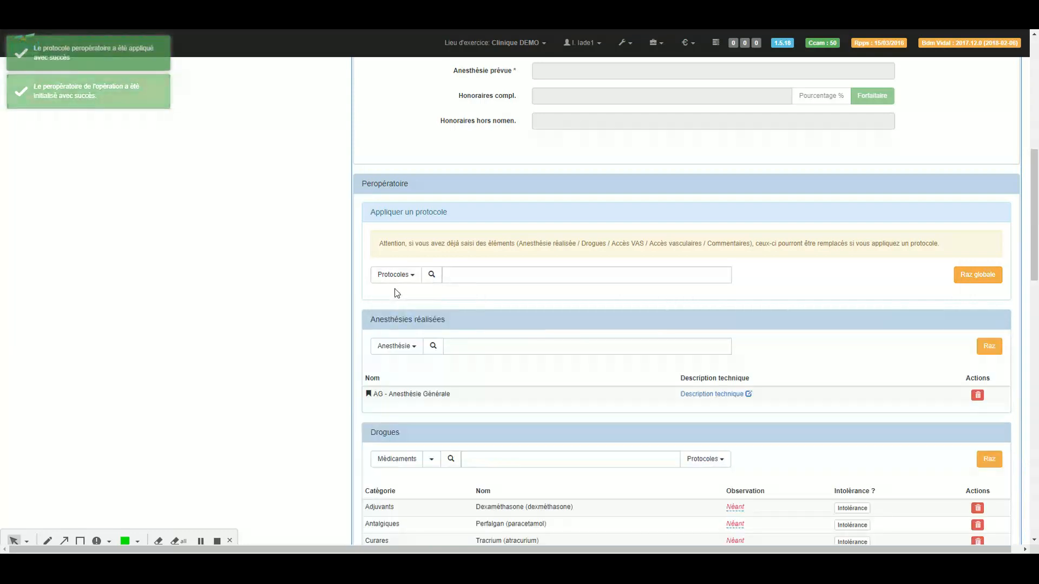
scroll(396, 292, down, 4)
drag(488, 299, 594, 350)
click(590, 317)
- Set the Cormack classification to Grade 1 for the intubation under upper-airway access
scroll(605, 308, down, 5)
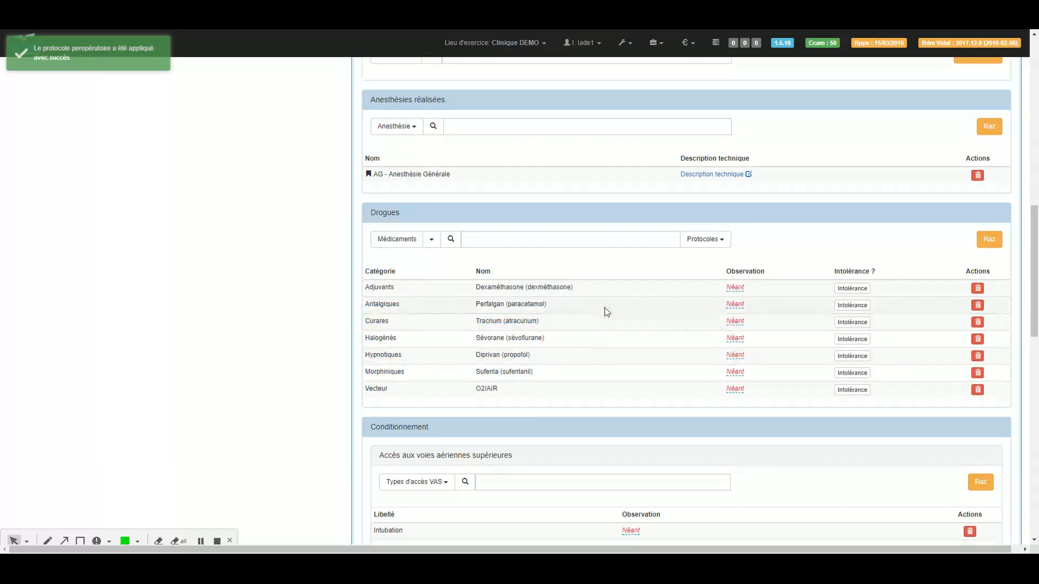
click(644, 288)
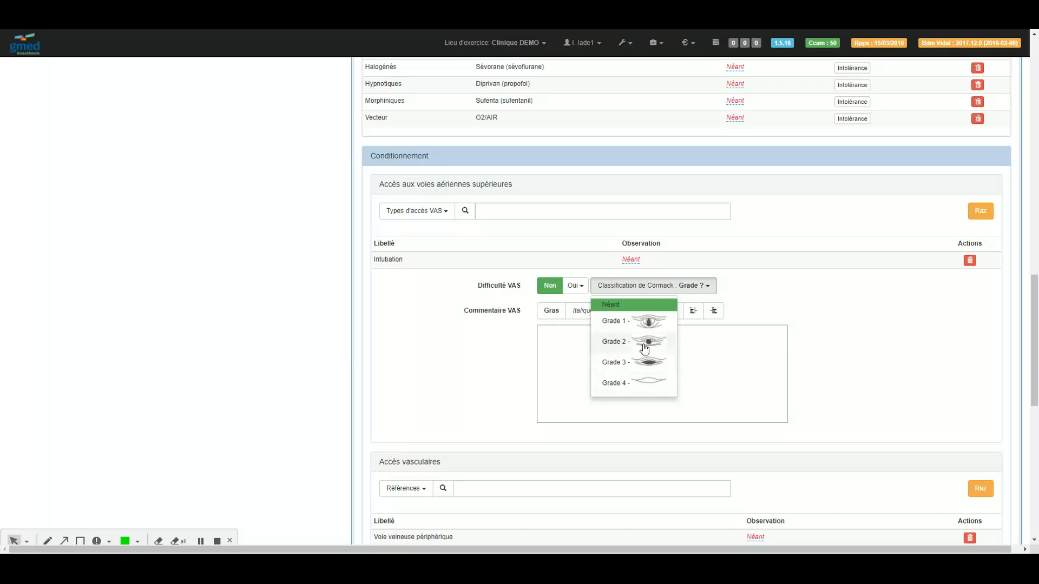
click(644, 324)
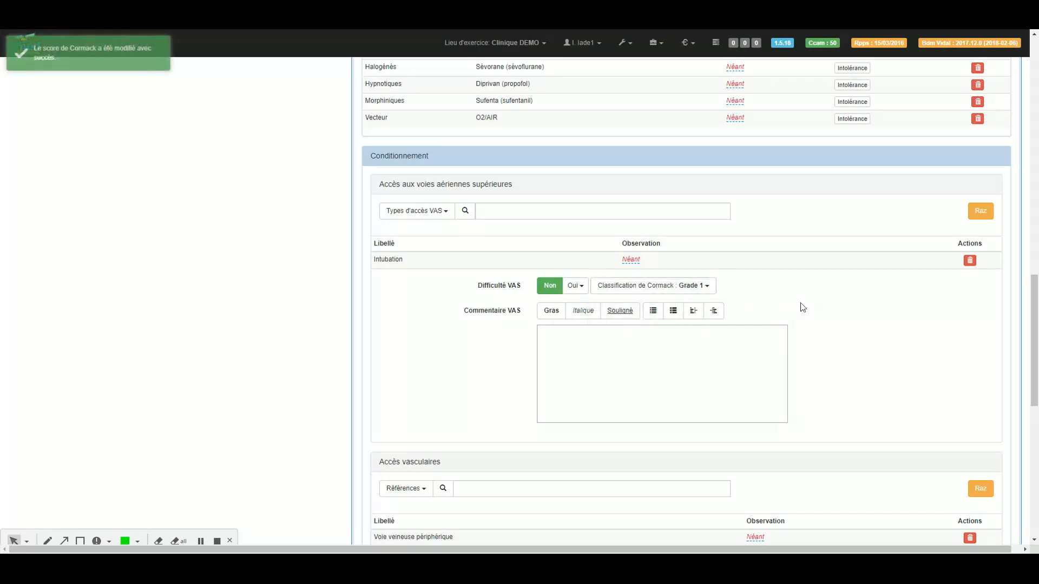
scroll(803, 301, up, 9)
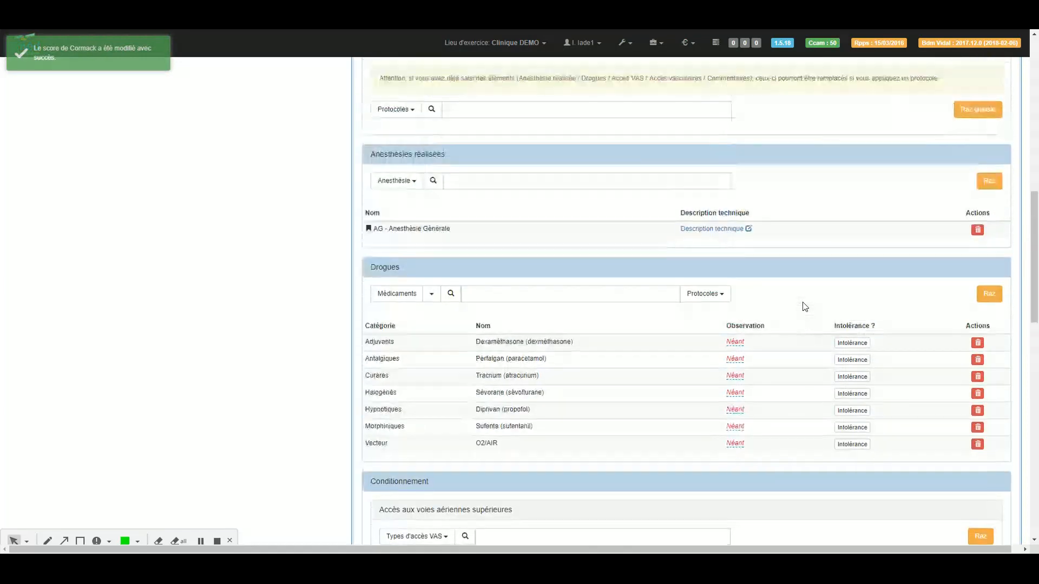
- Add céfazoline to the Drogues list of the Peropératoire section and apply the "PAD" drug protocol to the same list
scroll(800, 302, up, 8)
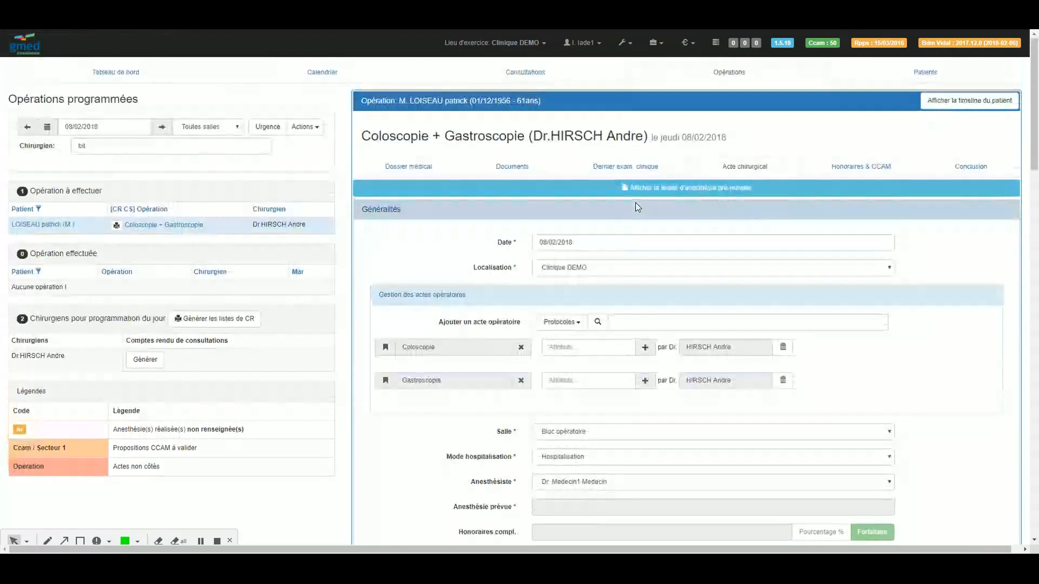
scroll(635, 203, down, 5)
scroll(614, 268, down, 6)
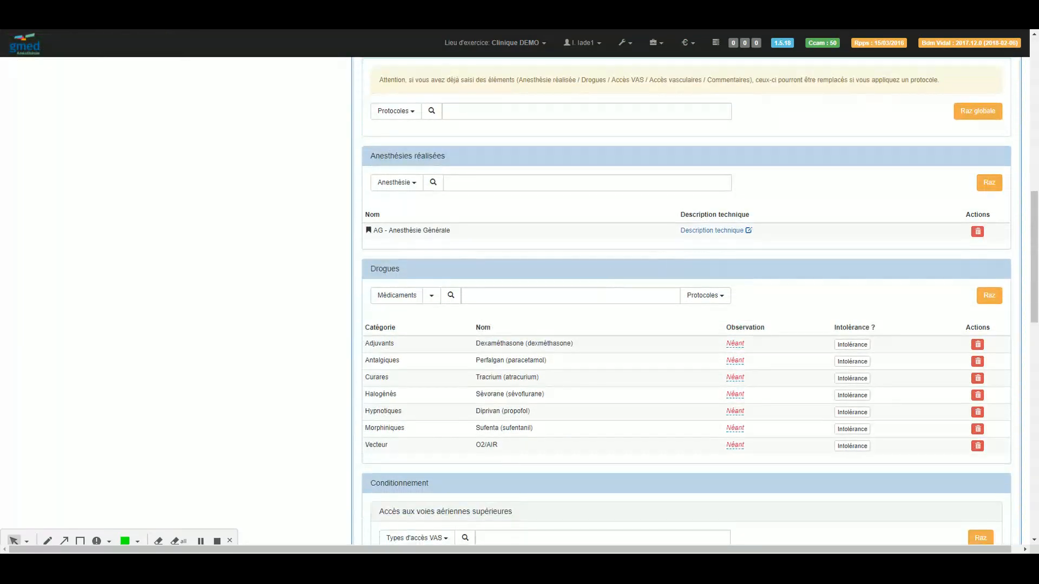
click(594, 301)
text(ce)
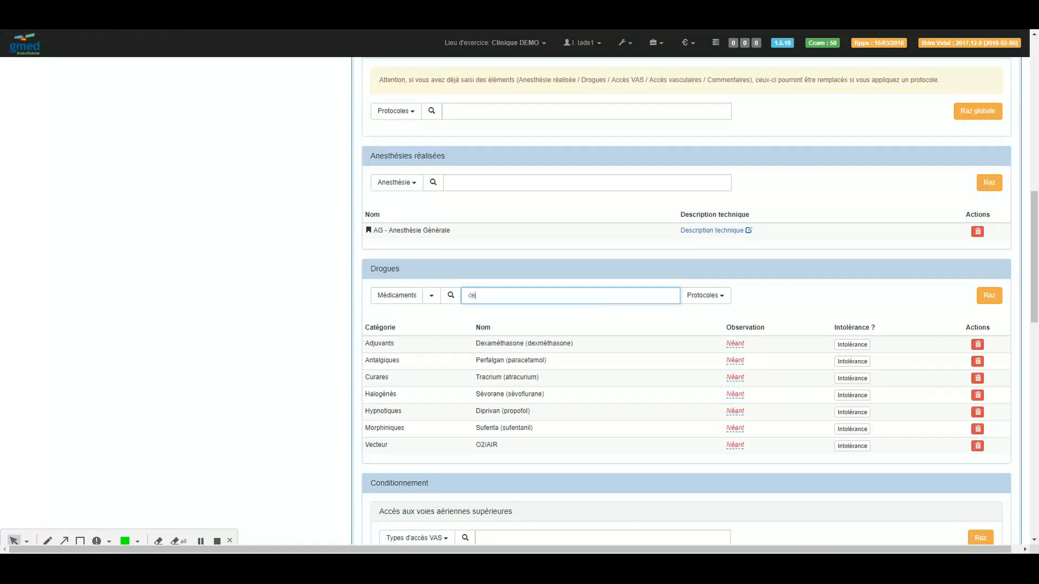
text(fra)
key(BackSpace)
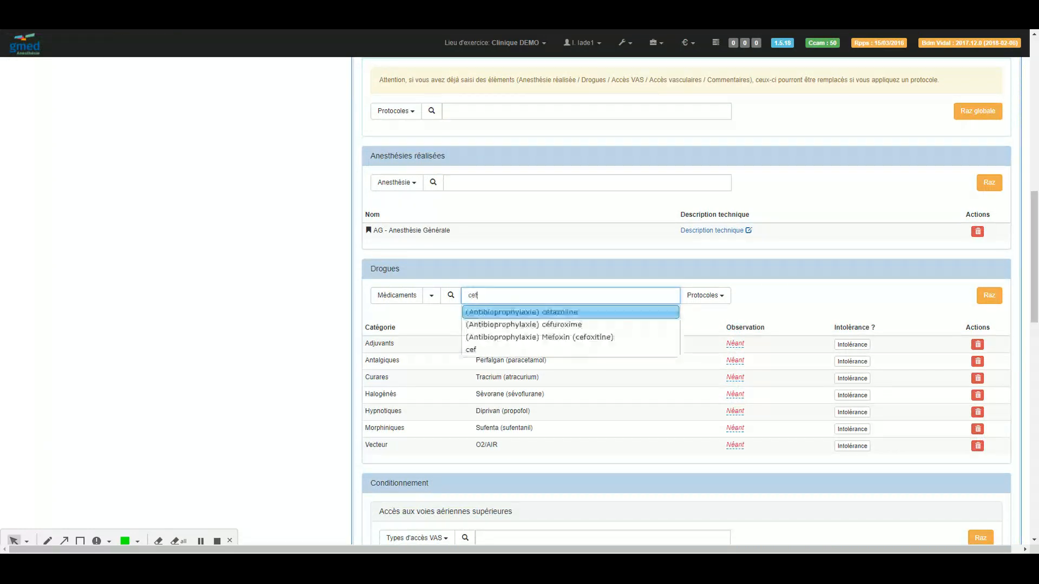
text(a)
click(557, 313)
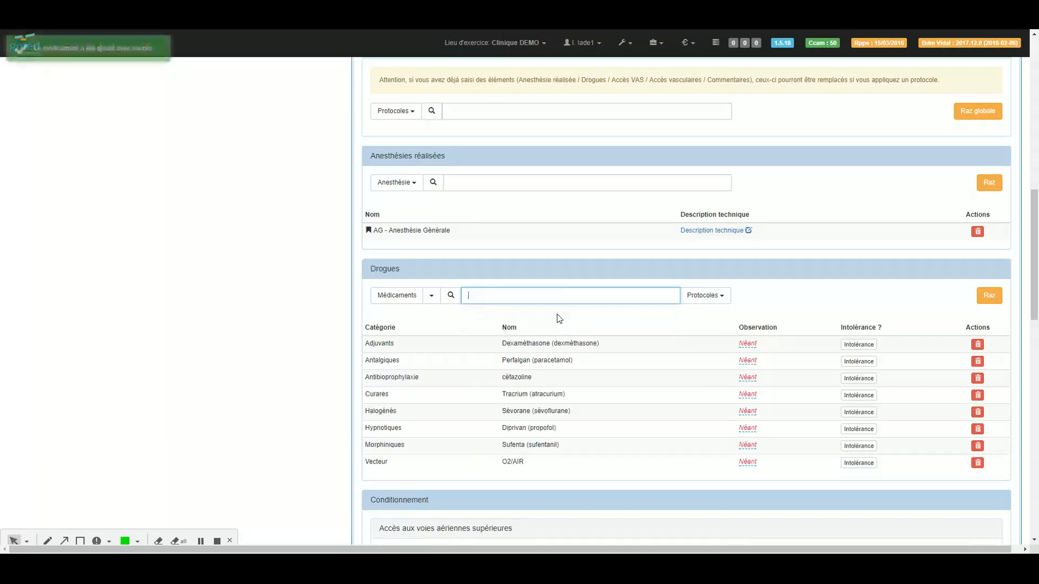
click(708, 301)
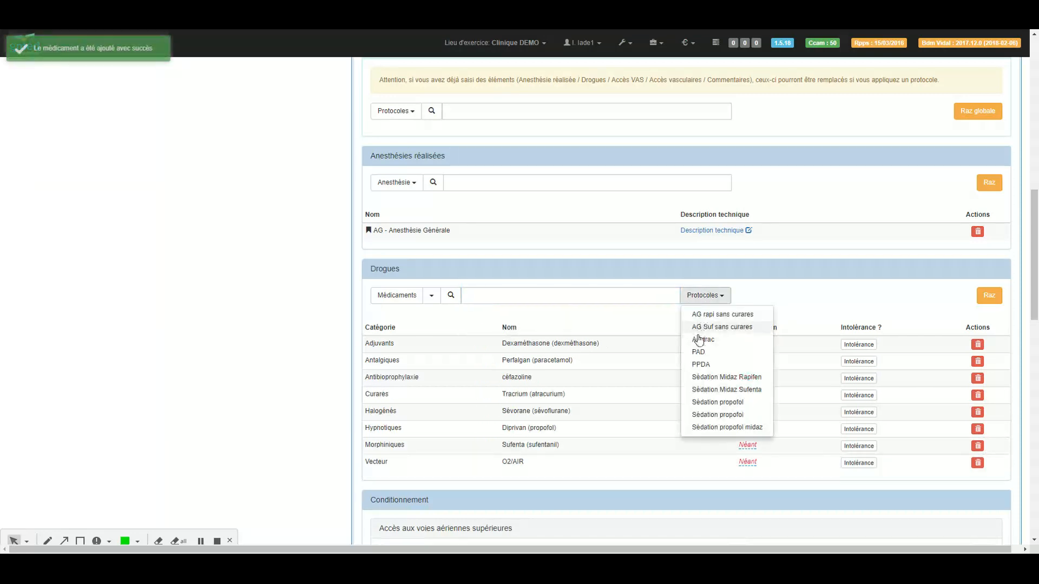
click(699, 352)
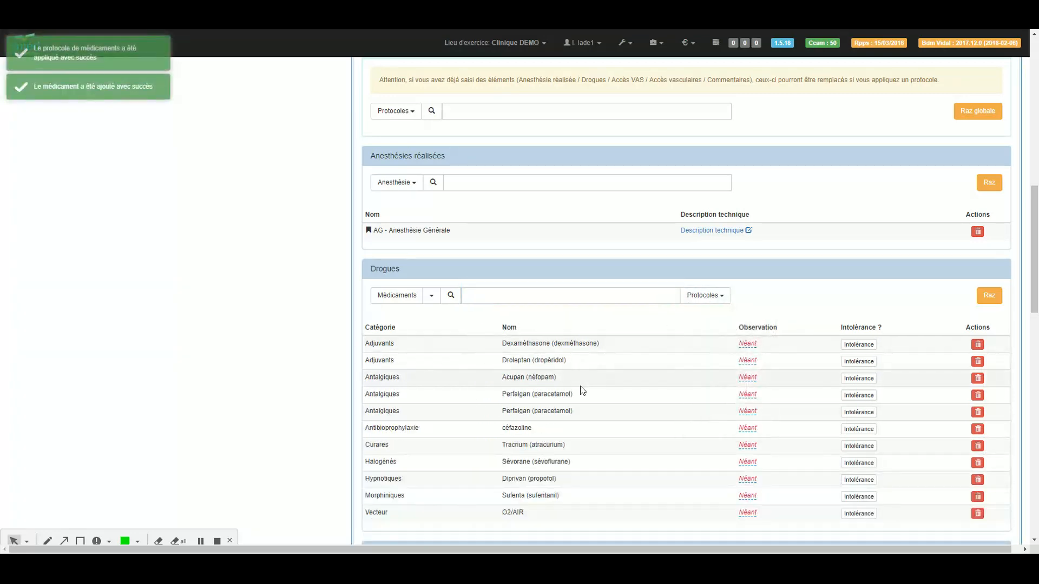
- Open the operation's Honoraires & CCAM section
scroll(691, 338, up, 8)
scroll(689, 332, up, 3)
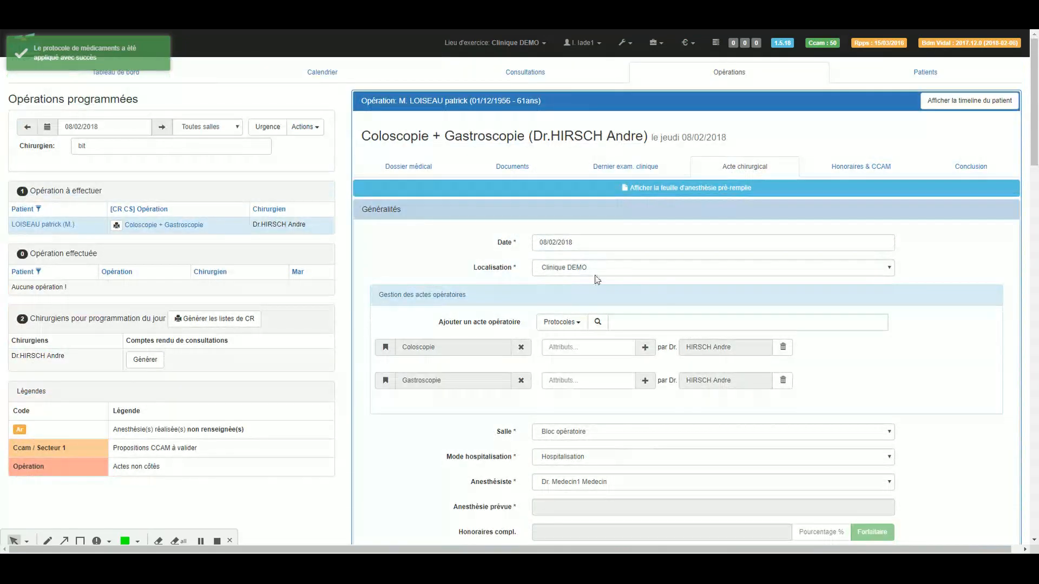
click(837, 166)
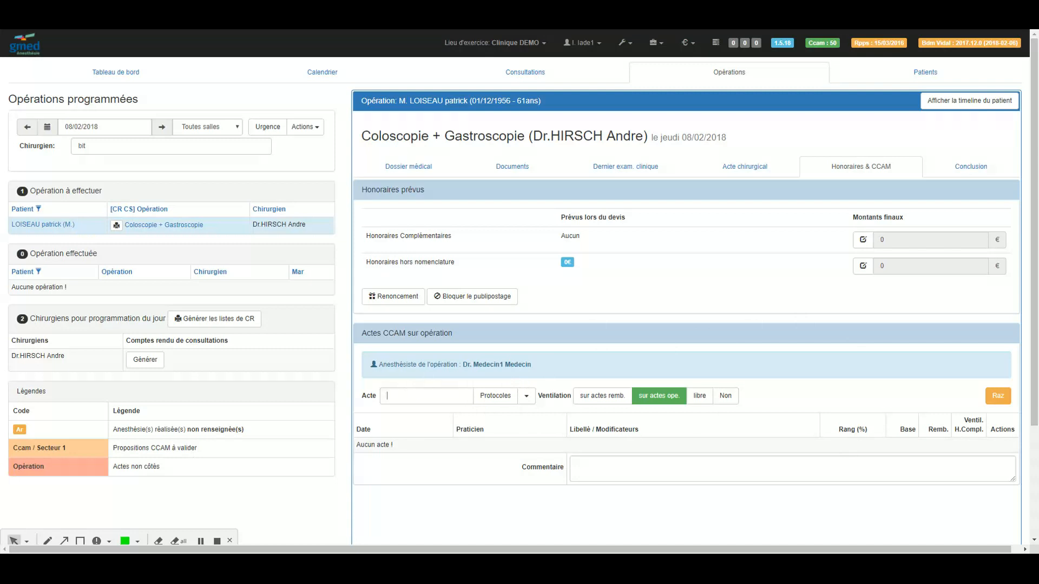
- Look up the CCAM act HHQE002 and save it on the operation without any modifiers
click(387, 395)
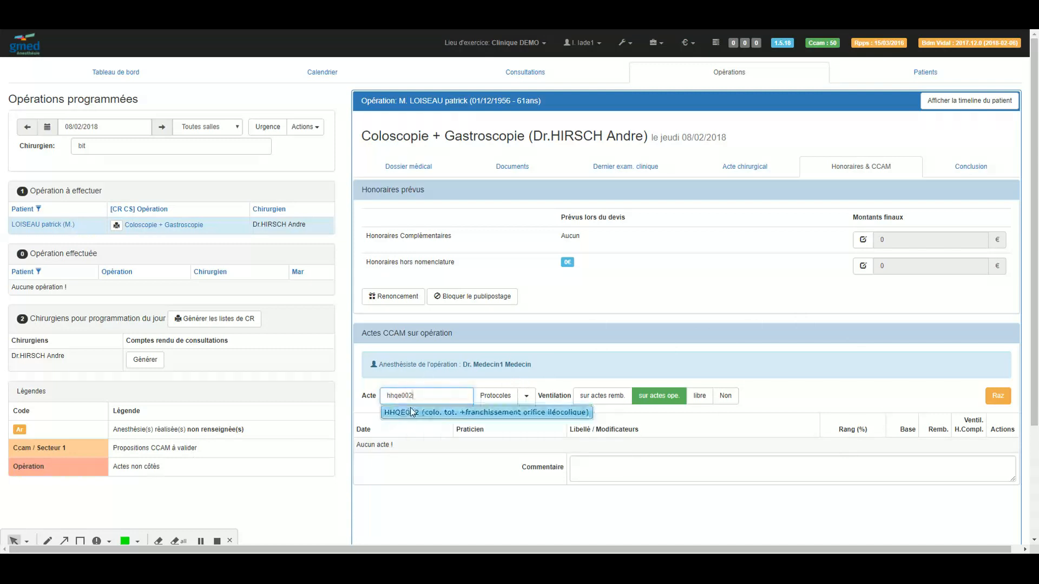
click(411, 409)
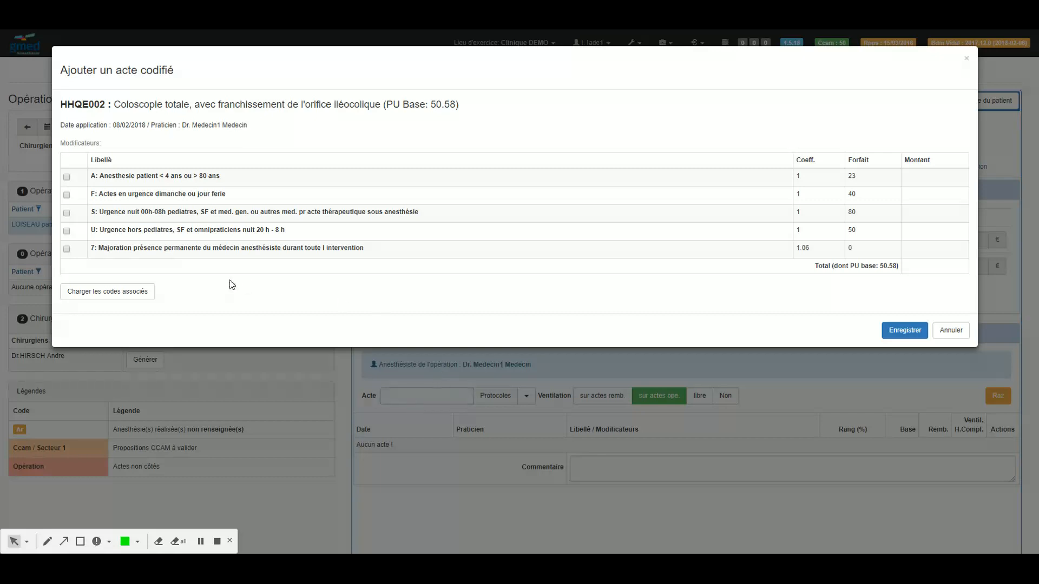
drag(126, 104, 286, 104)
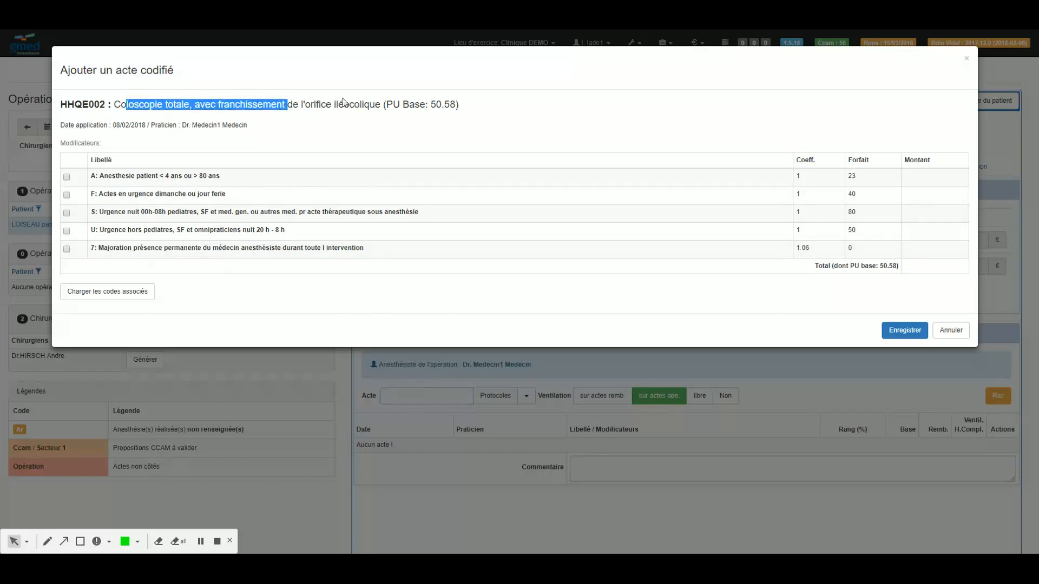
click(892, 331)
- Apply the "Colo + Polypes > 3" protocol from the Coloscopie category to the operation's CCAM acts
click(526, 396)
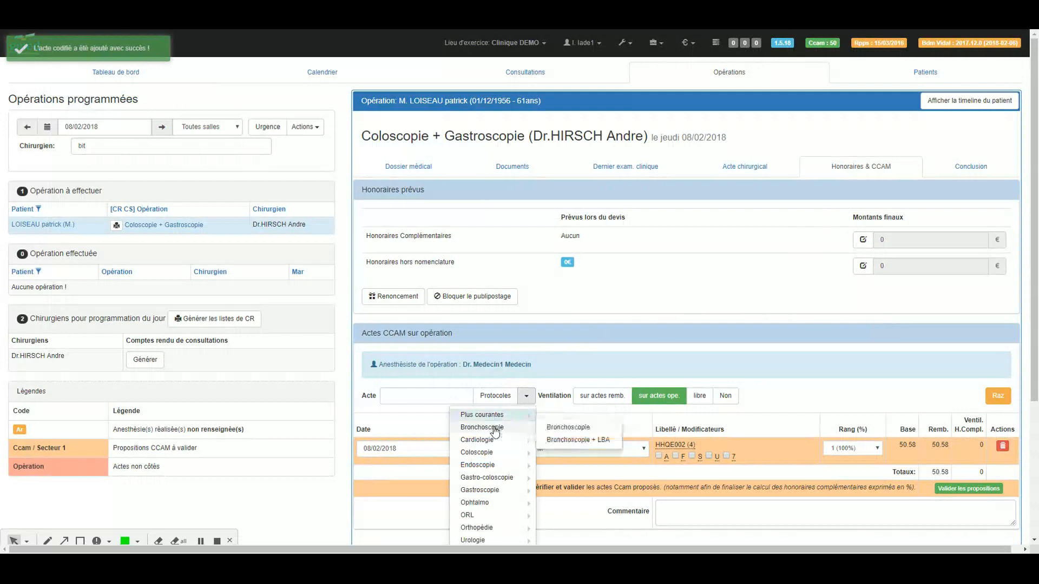
scroll(490, 455, down, 2)
mouse_move(489, 388)
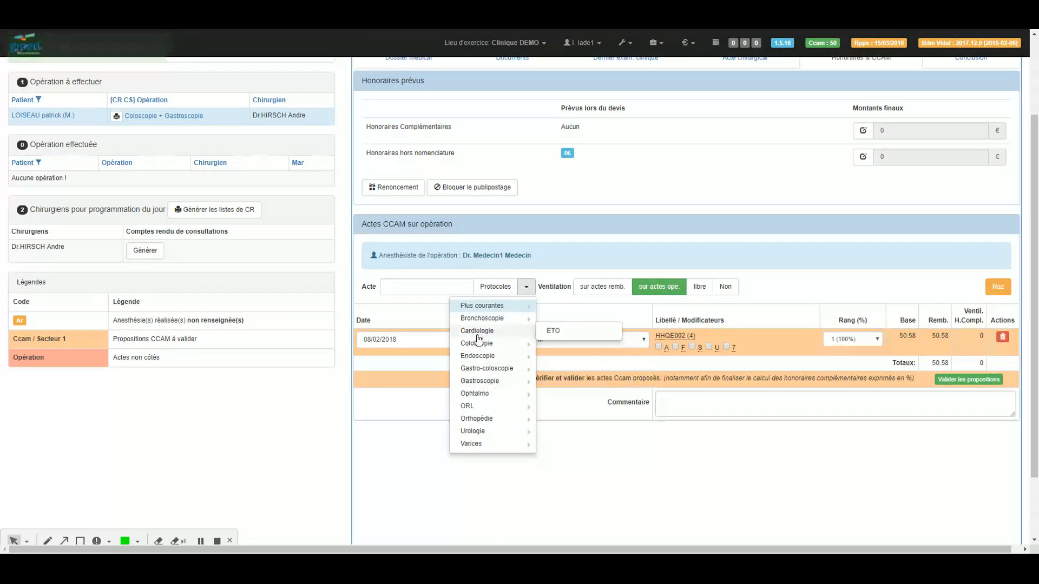
mouse_move(481, 344)
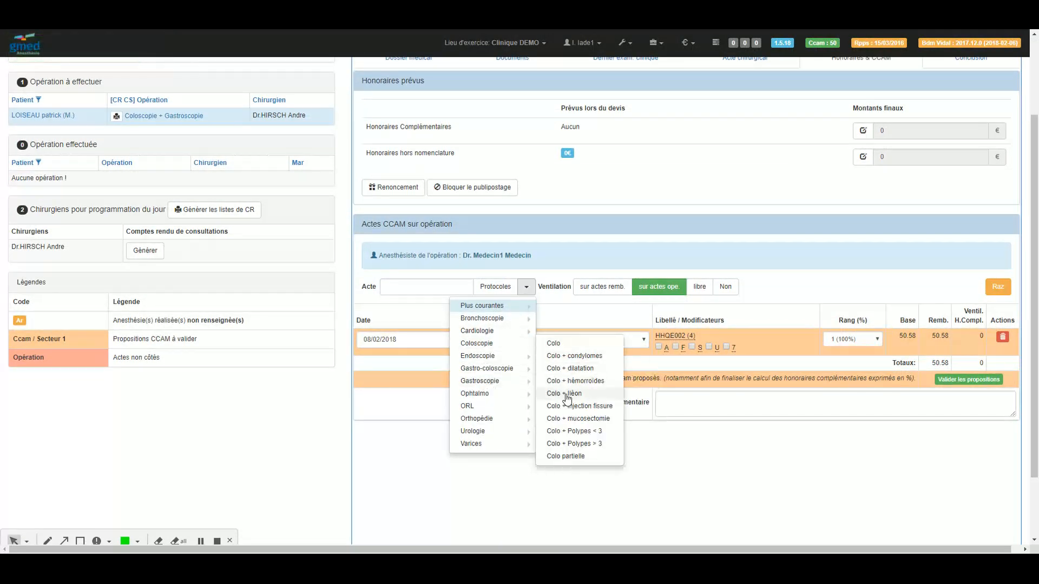
click(565, 444)
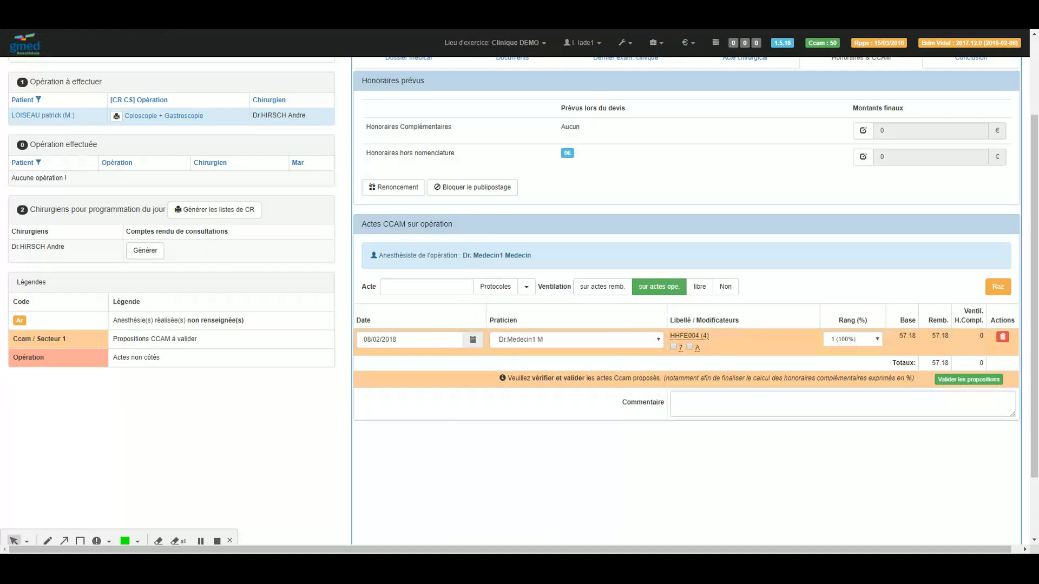
- Add the CCAM act HEQE002 without modifiers and validate the proposed CCAM acts
click(387, 287)
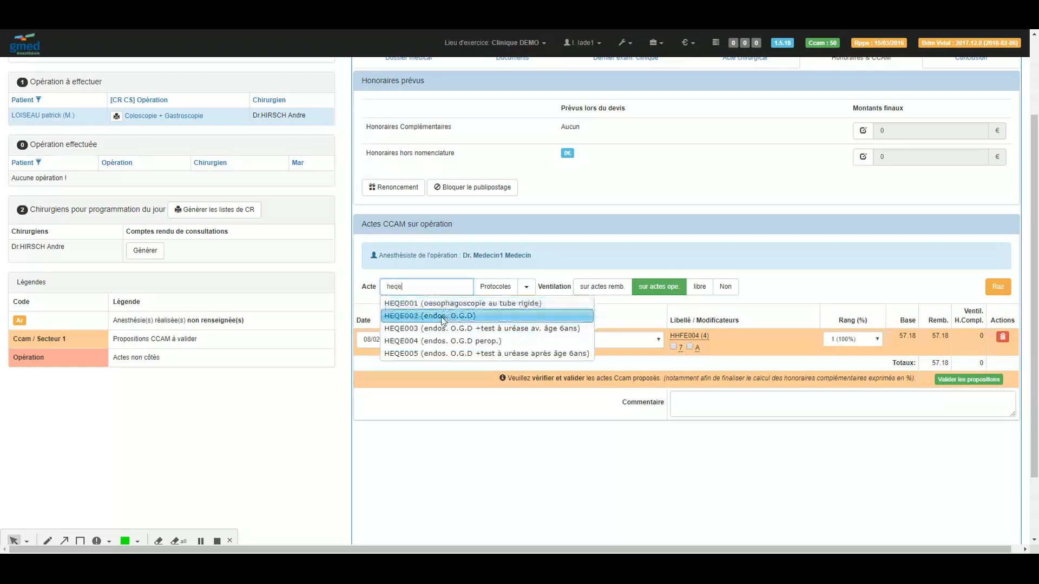
click(444, 317)
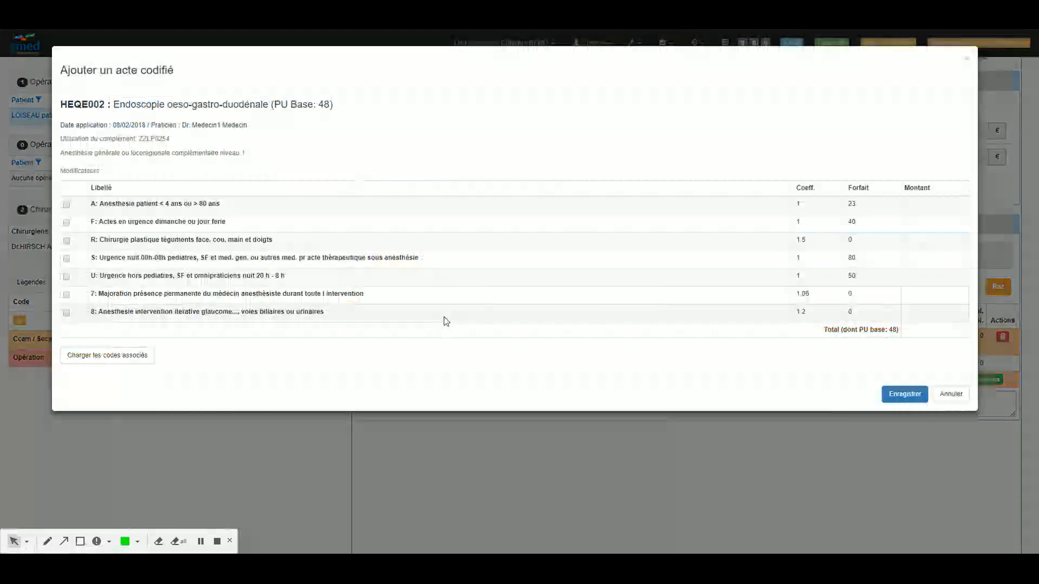
click(898, 398)
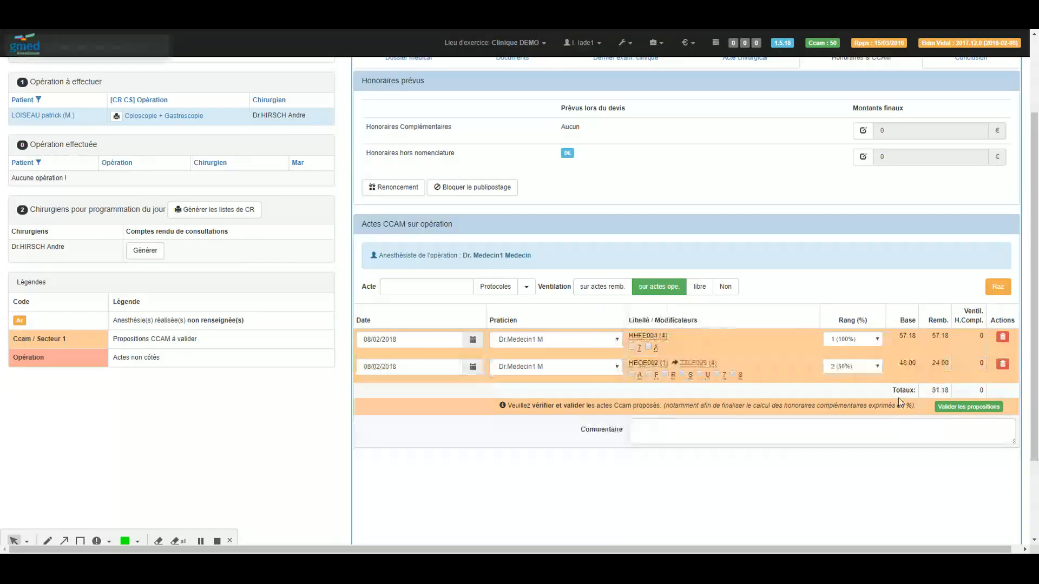
click(965, 407)
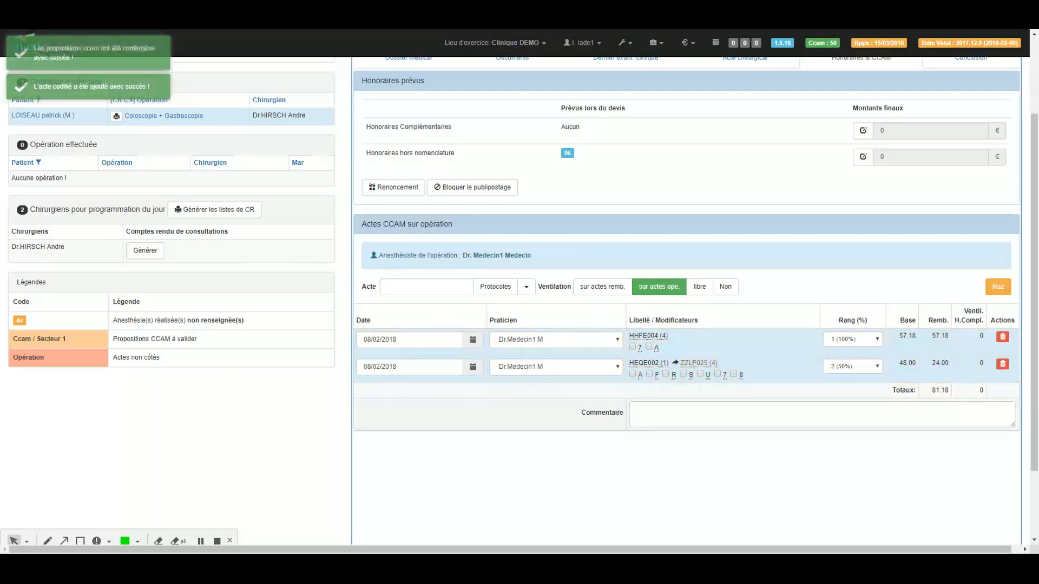
- Set the final amount of the Honoraires Complémentaires to 100 € and check its distribution over the CCAM acts
scroll(860, 199, up, 3)
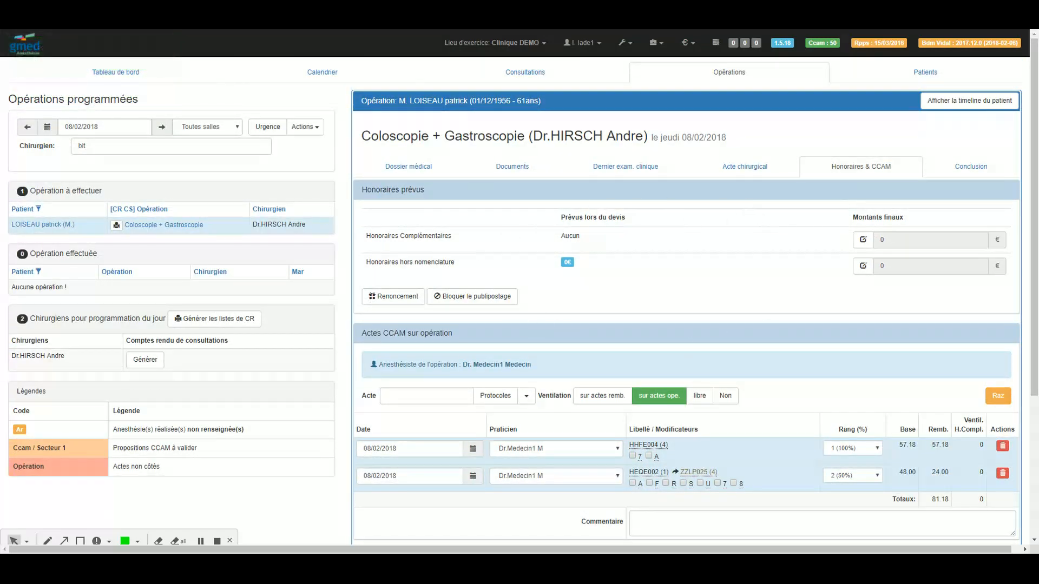
double_click(570, 235)
click(856, 239)
click(856, 239)
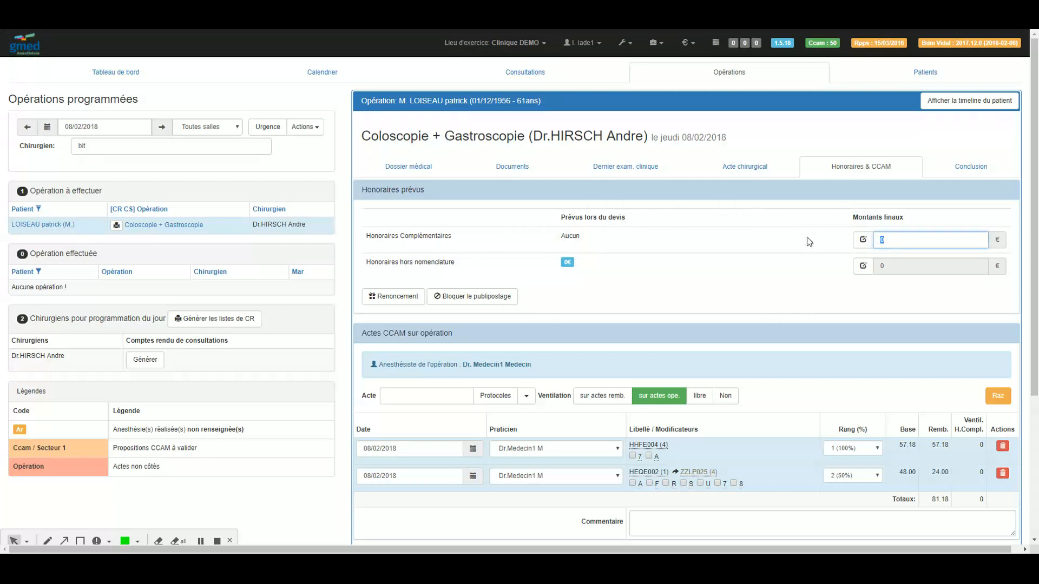
text(100)
key(Return)
scroll(953, 358, down, 2)
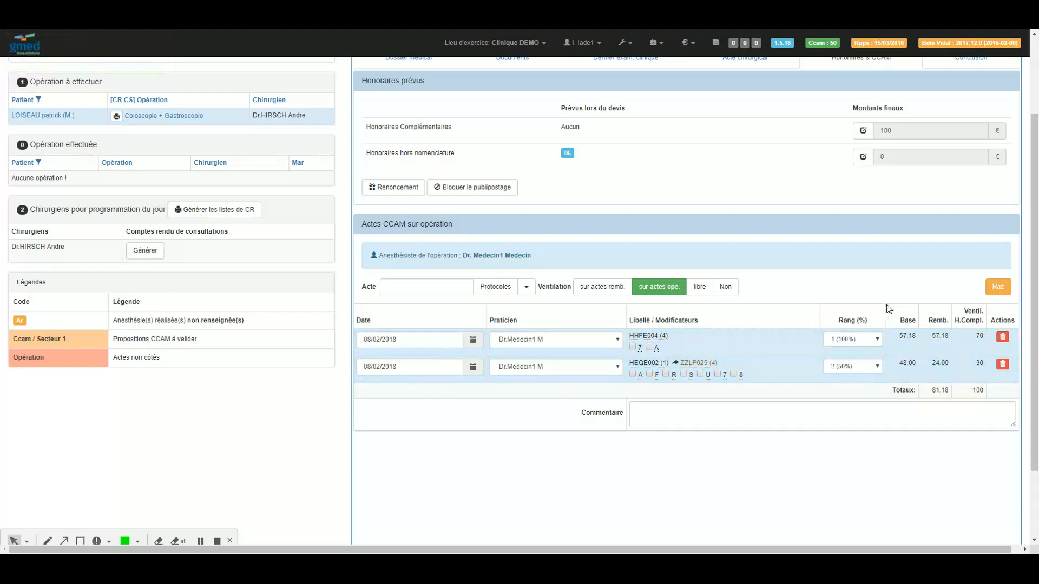
click(904, 248)
- Finalise the operation from its Conclusion section, leaving the comments empty
scroll(896, 255, up, 3)
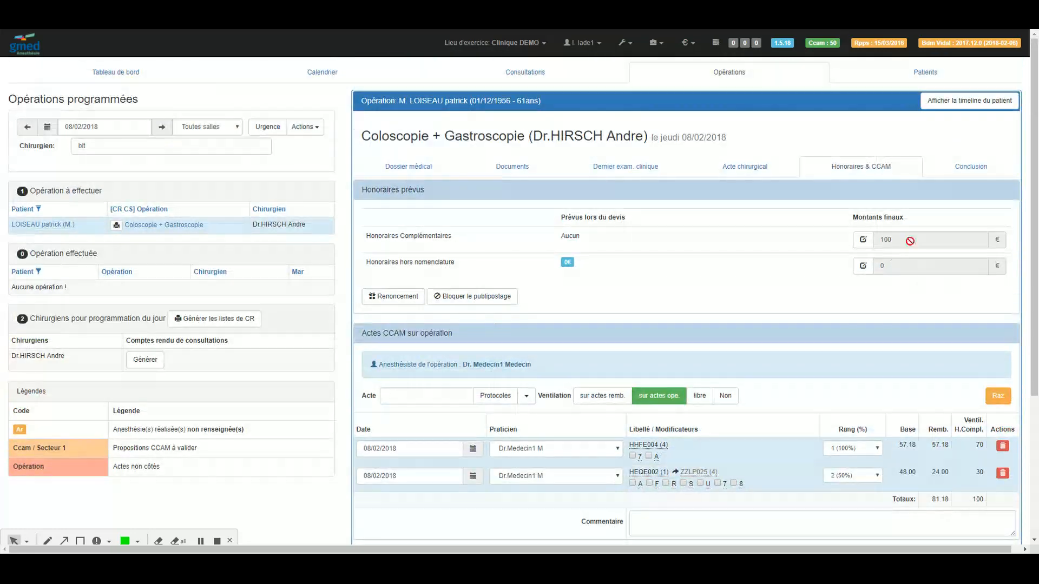
click(956, 175)
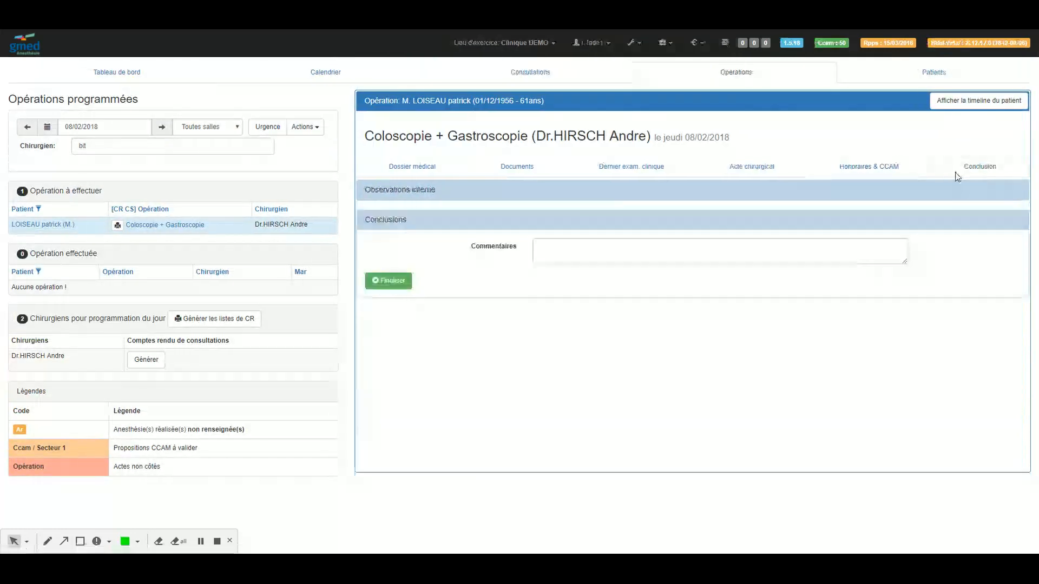
click(396, 279)
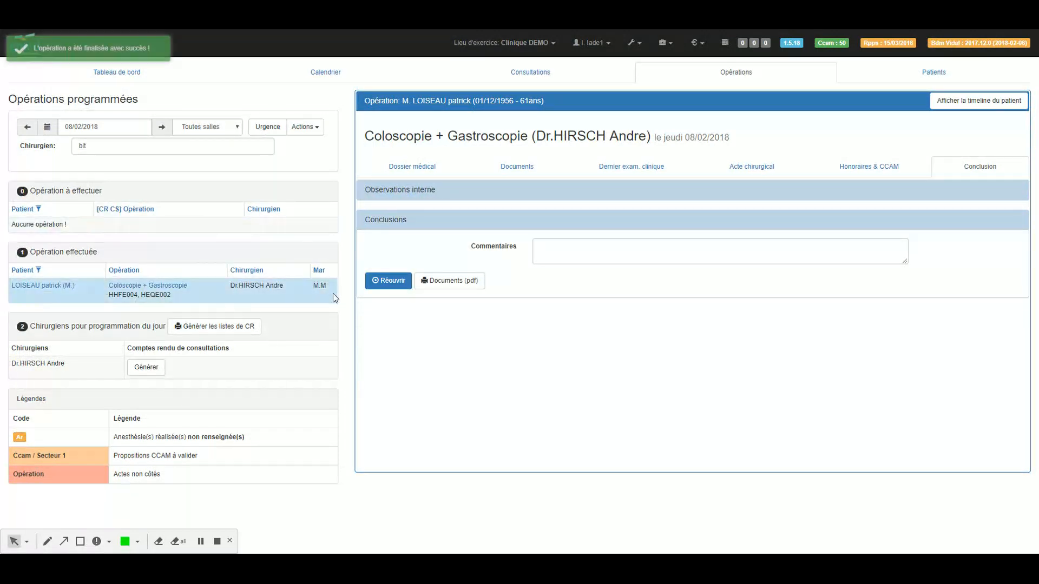
- Review the finalised operation in the day's operation lists, including its CCAM codes, and its Acte chirurgical and Honoraires & CCAM sections
drag(45, 191, 108, 195)
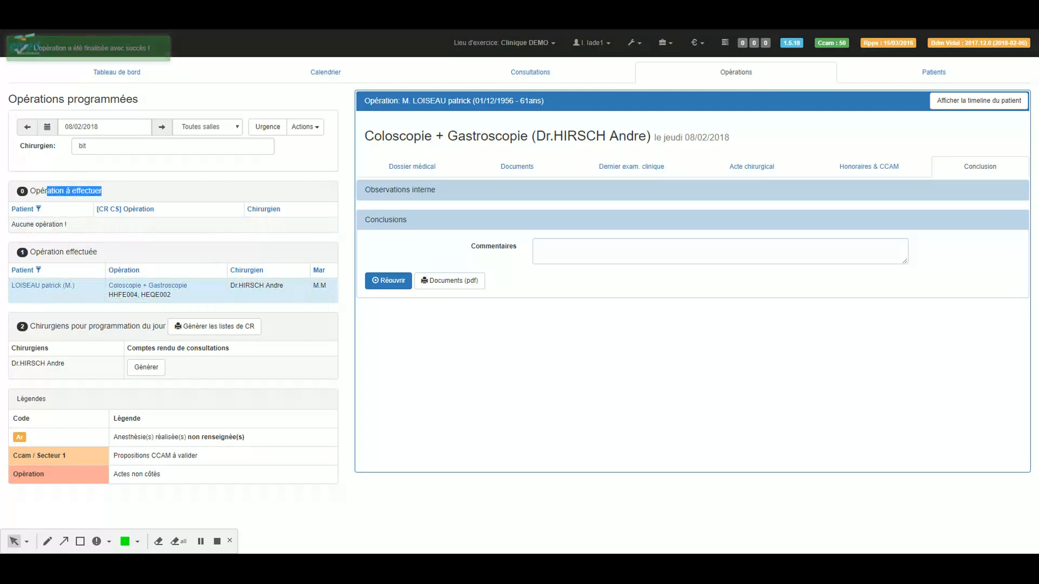
drag(36, 252, 100, 257)
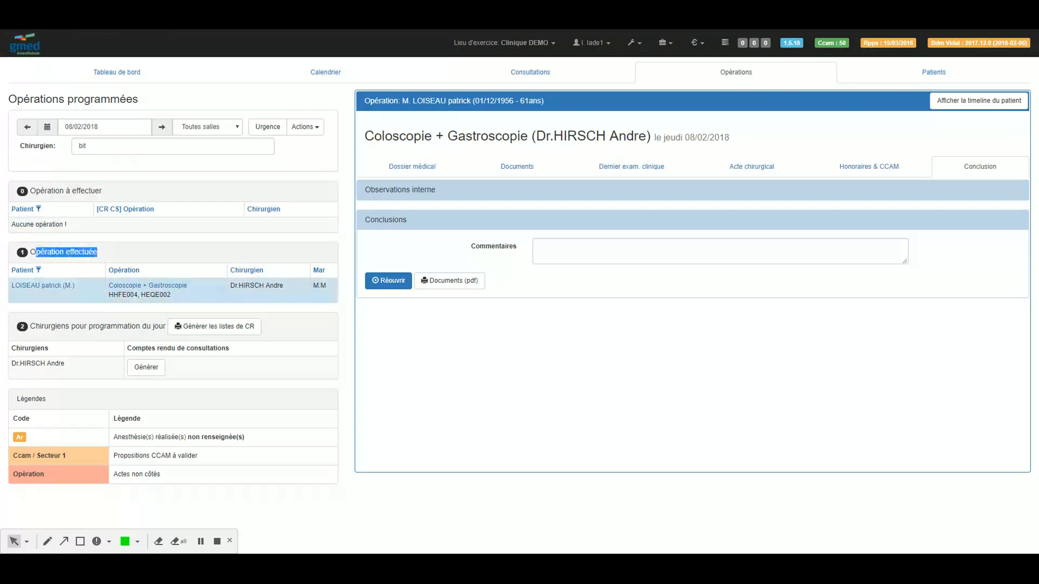
drag(113, 294, 224, 308)
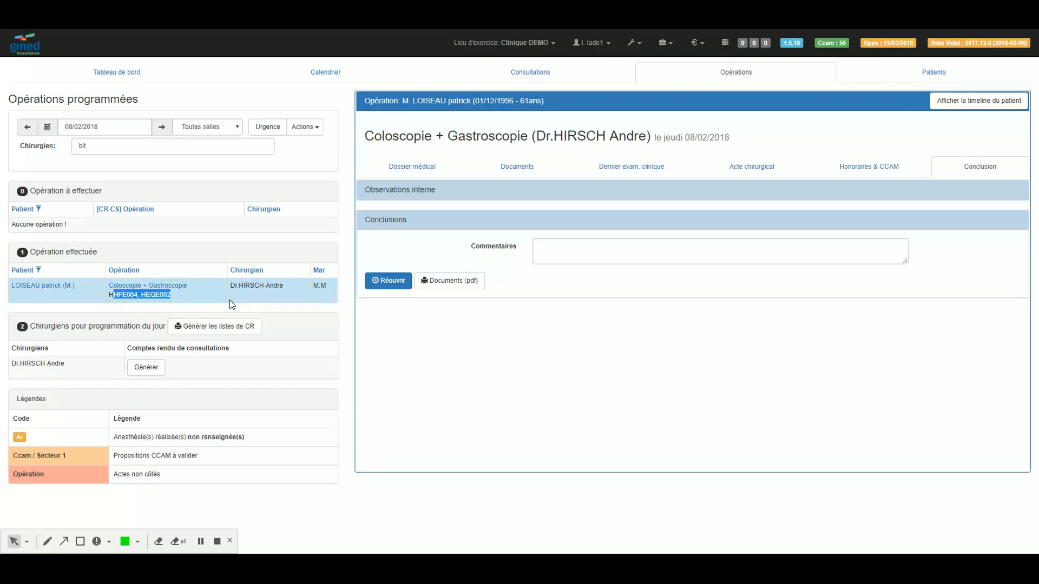
click(737, 169)
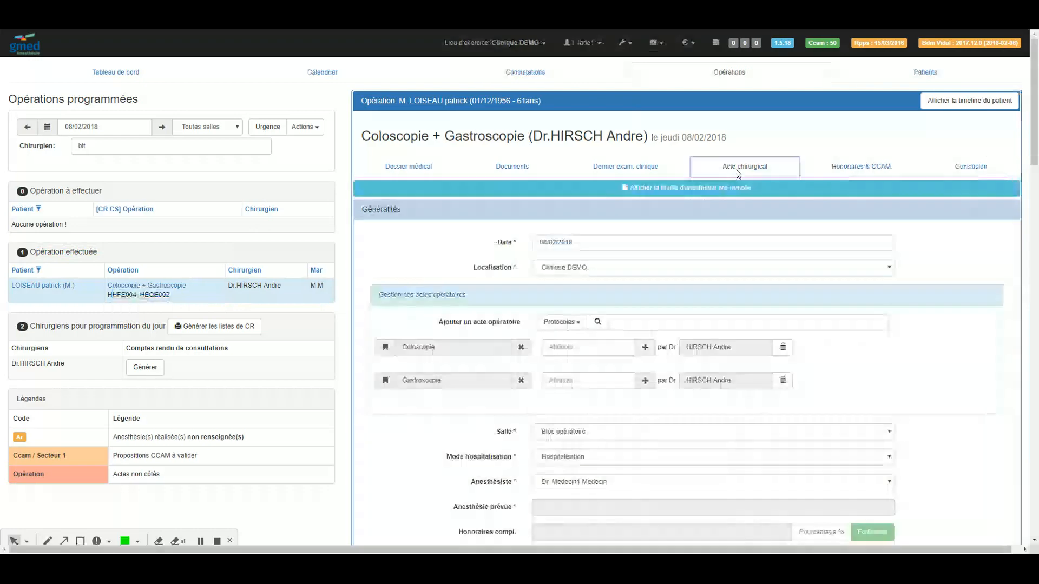
scroll(685, 271, down, 7)
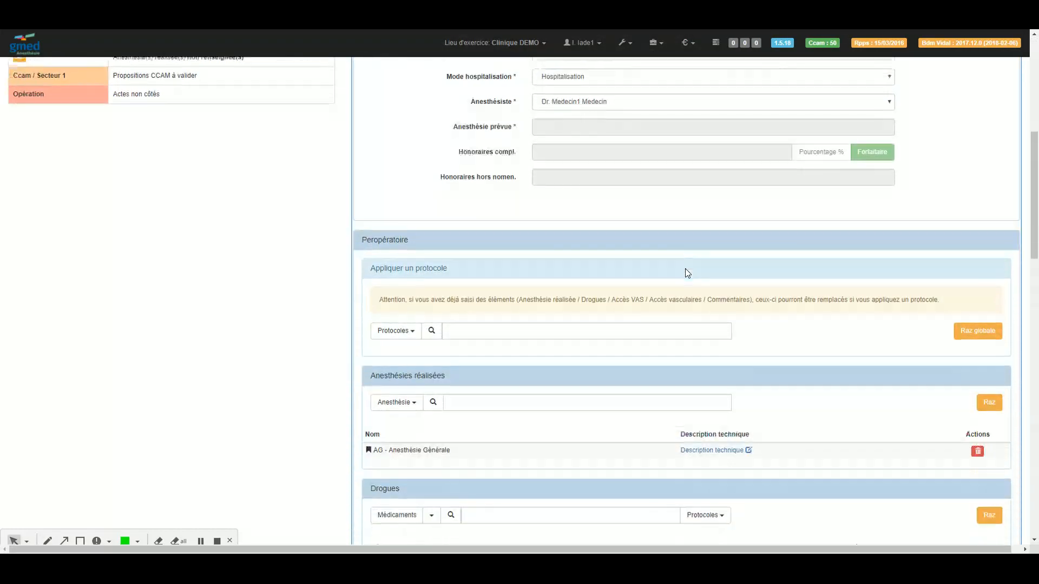
scroll(685, 271, up, 7)
click(847, 166)
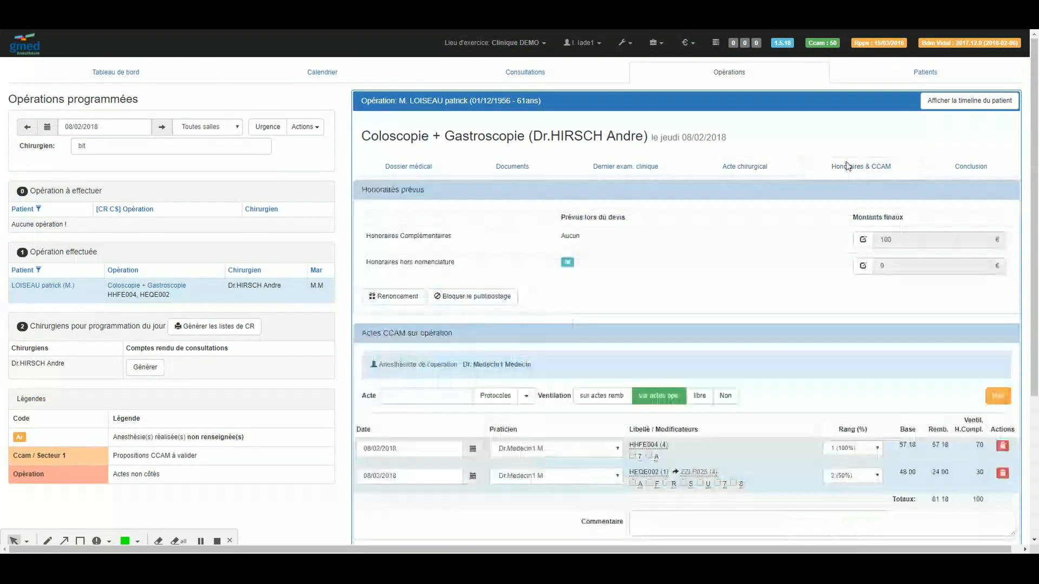
mouse_move(634, 449)
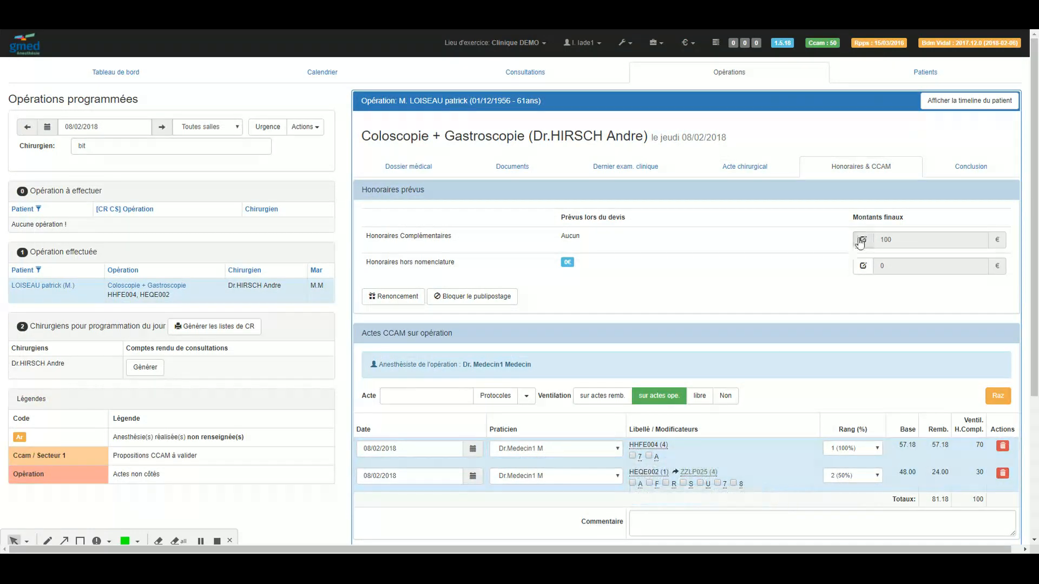
- Reopen the finalised operation, revisit its fees and surgical-act sections, and finalise it again
click(955, 163)
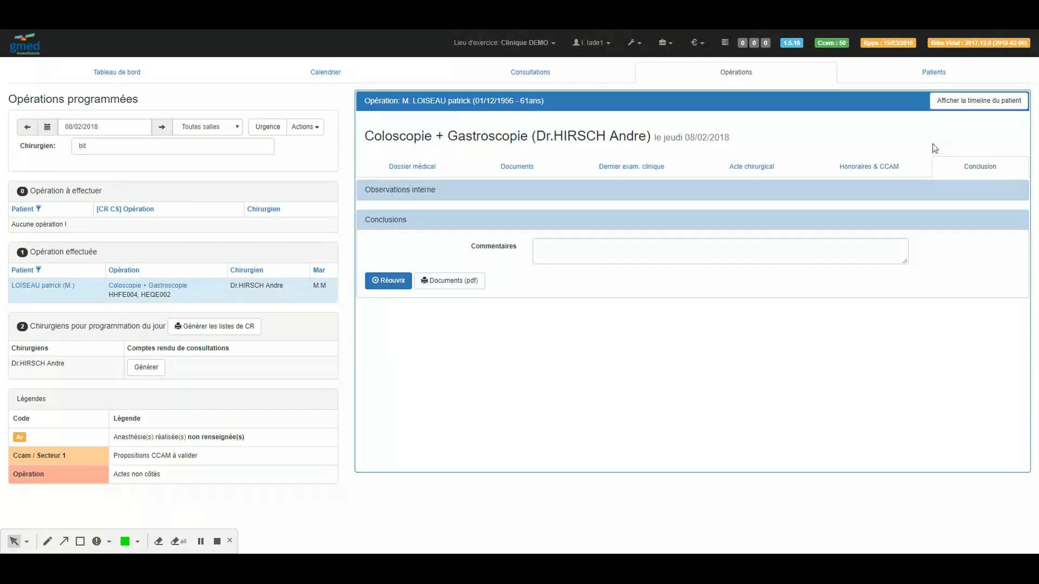
click(388, 282)
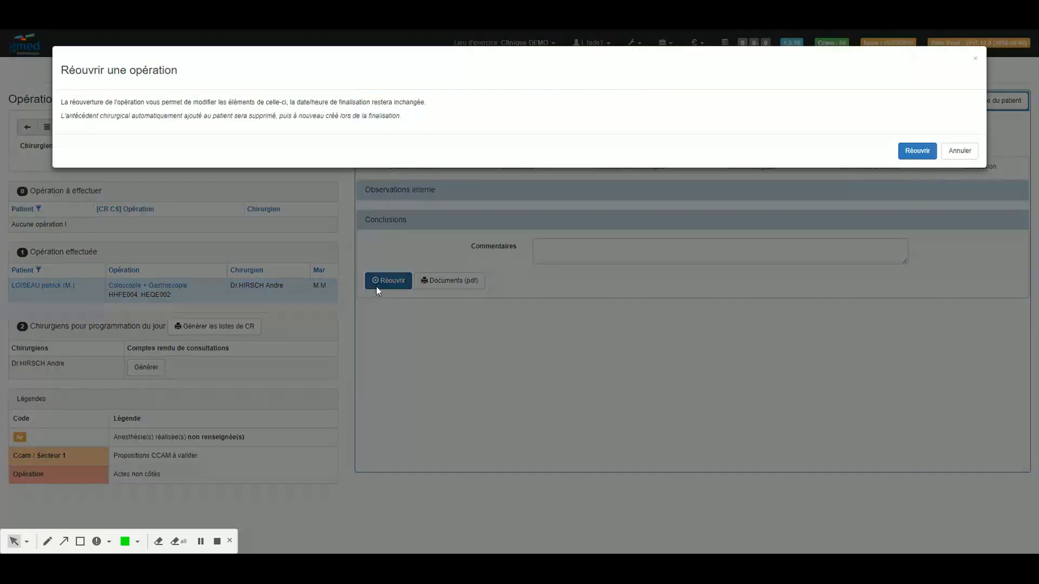
click(921, 159)
click(917, 168)
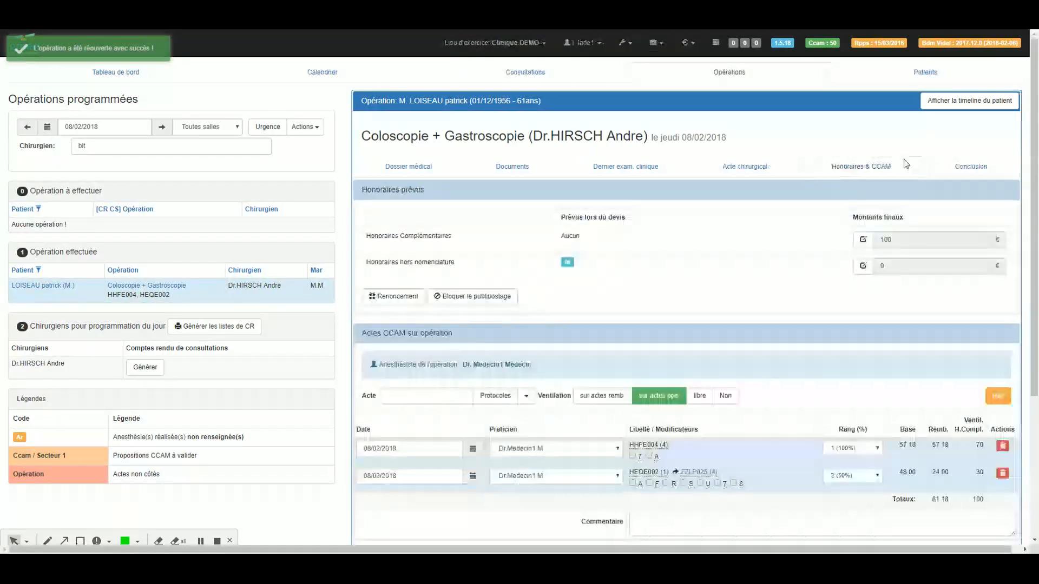
click(719, 168)
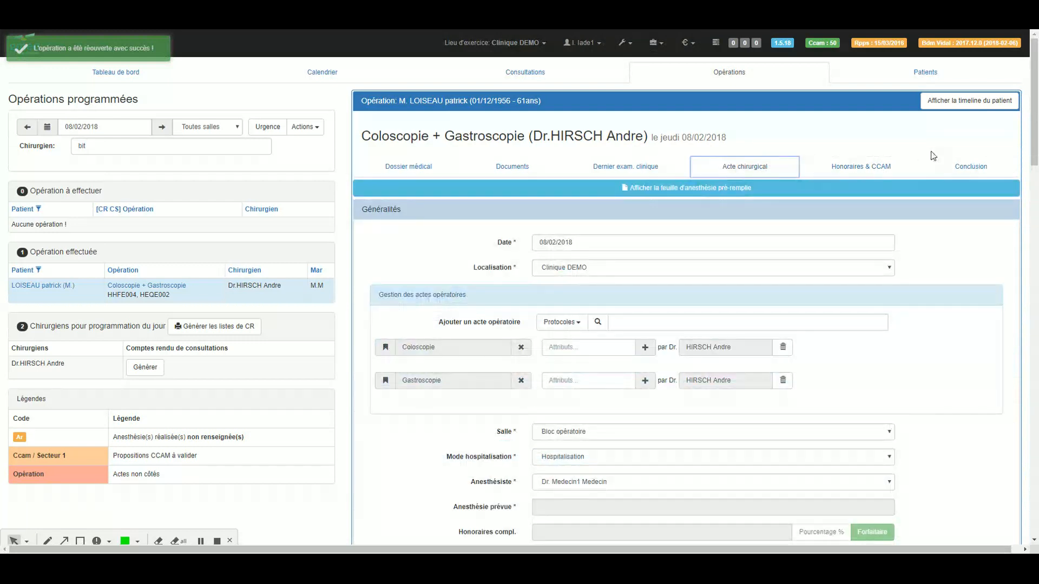
click(968, 164)
click(388, 279)
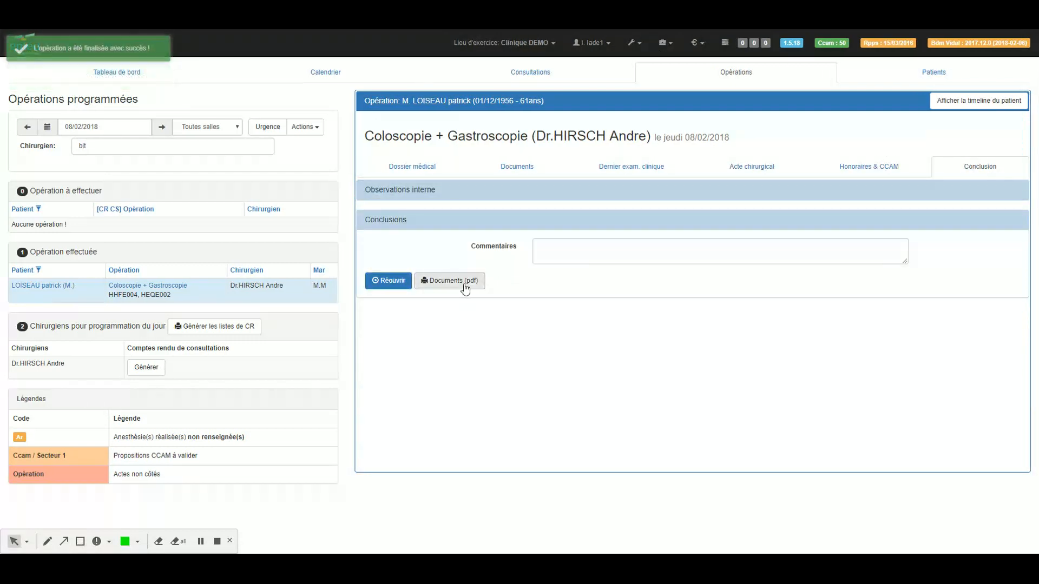
- Open the choice of printable PDF documents for the finalised operation
click(463, 284)
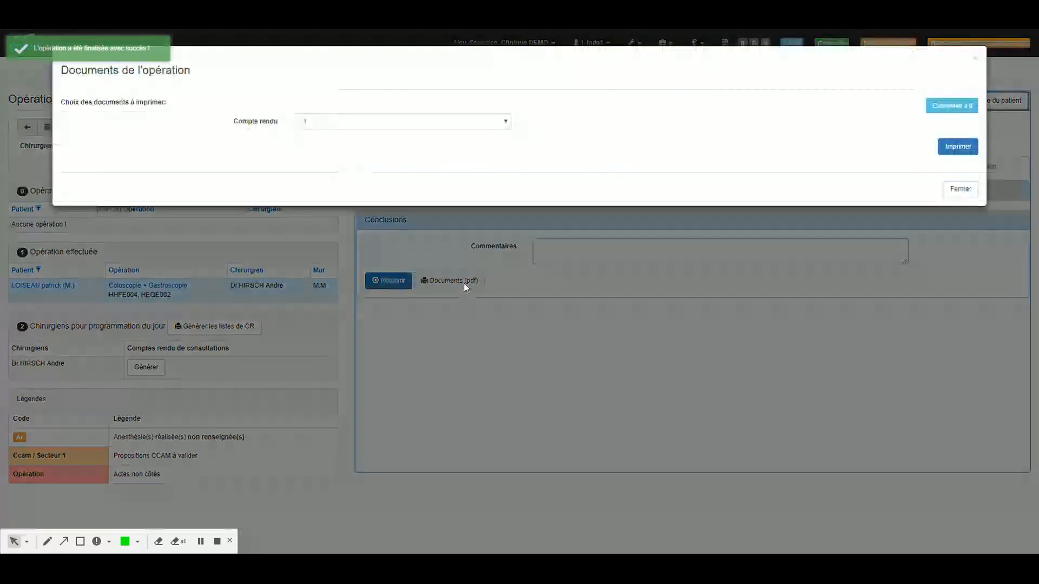